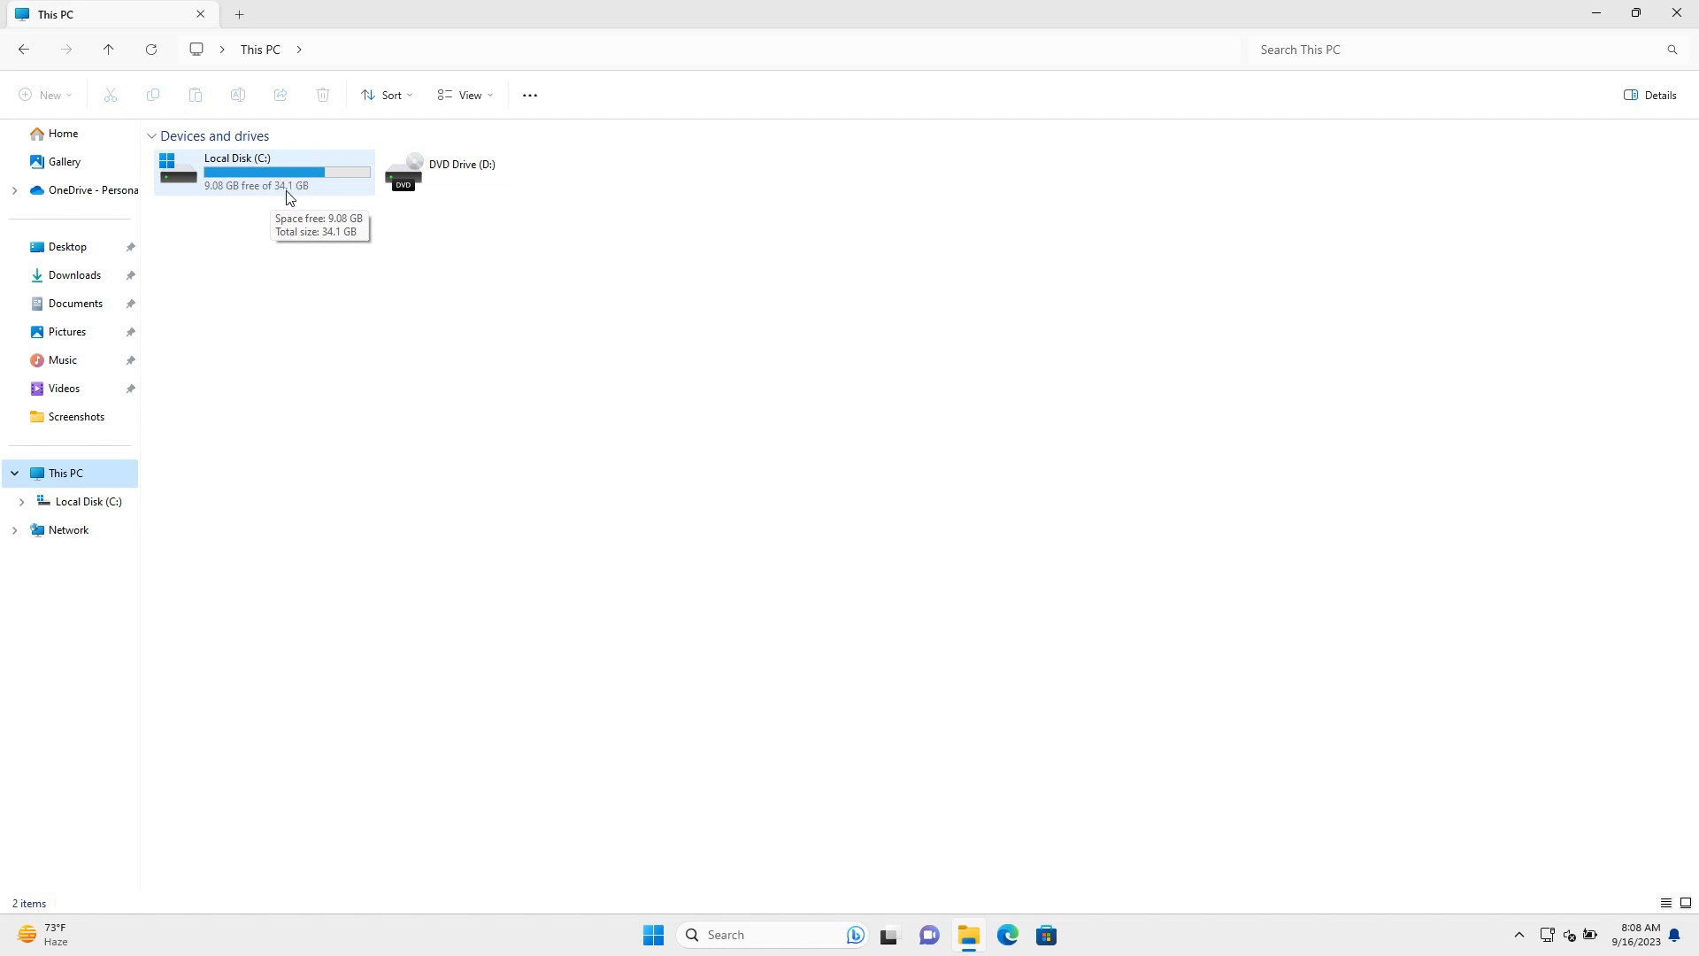
# Close This PC, search 'disk management' and open the hard disk partitions result
pyautogui.click(1693, 18)
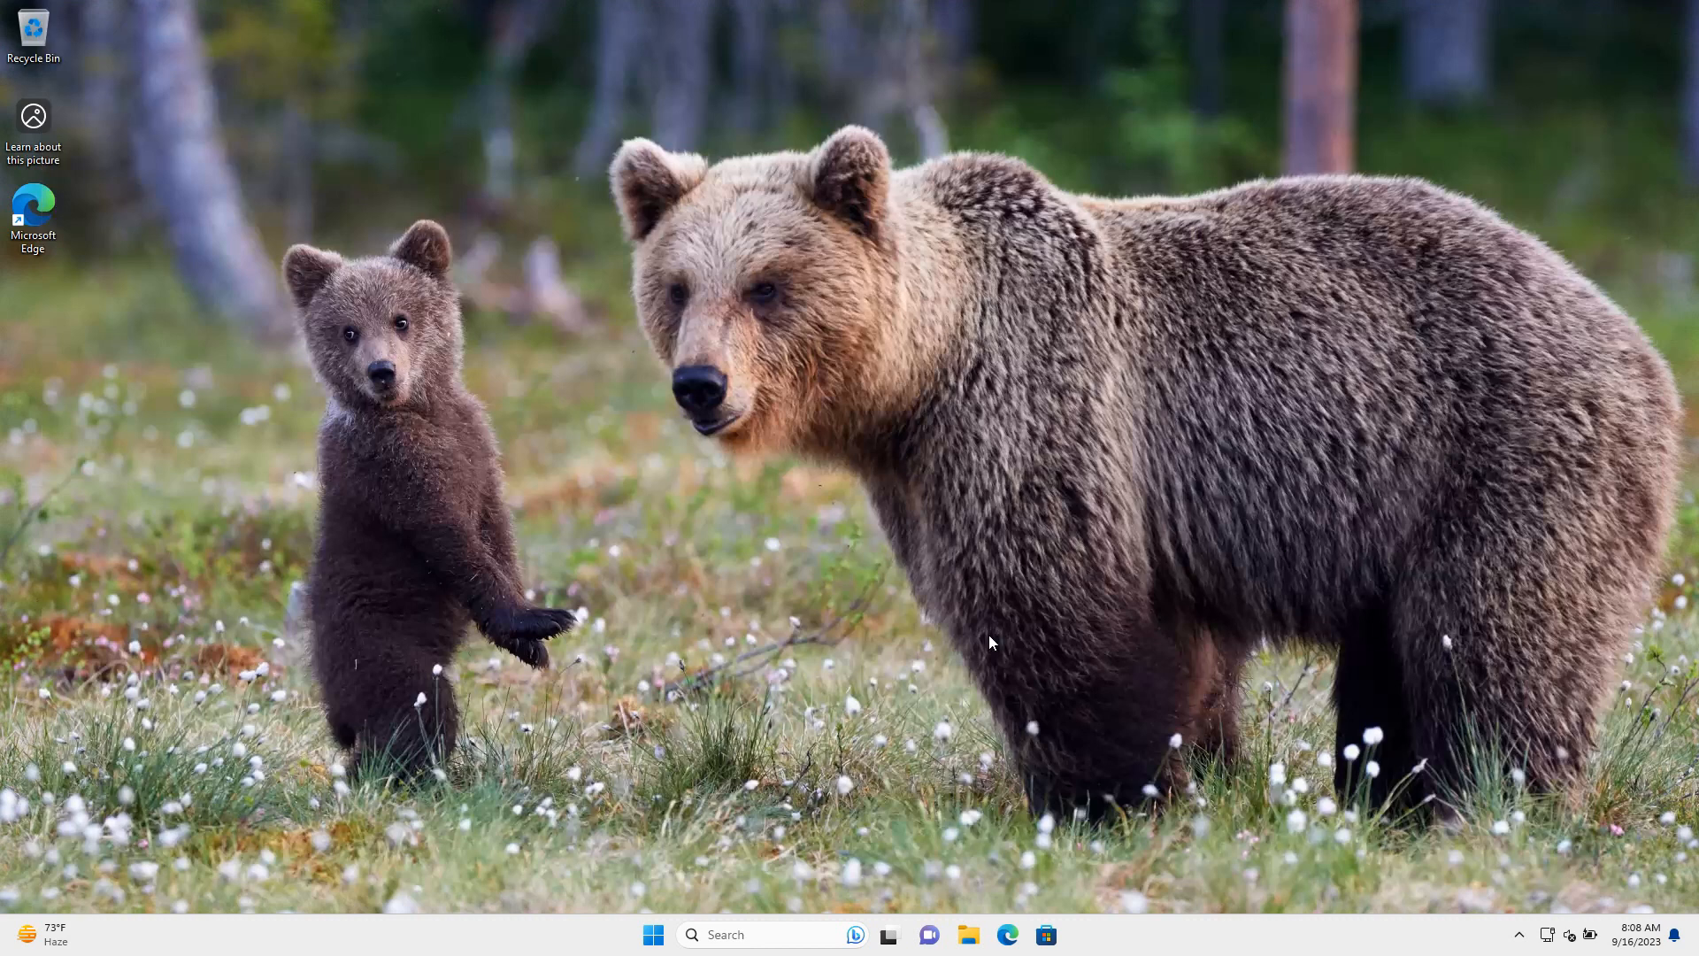
pyautogui.click(754, 943)
pyautogui.write('d')
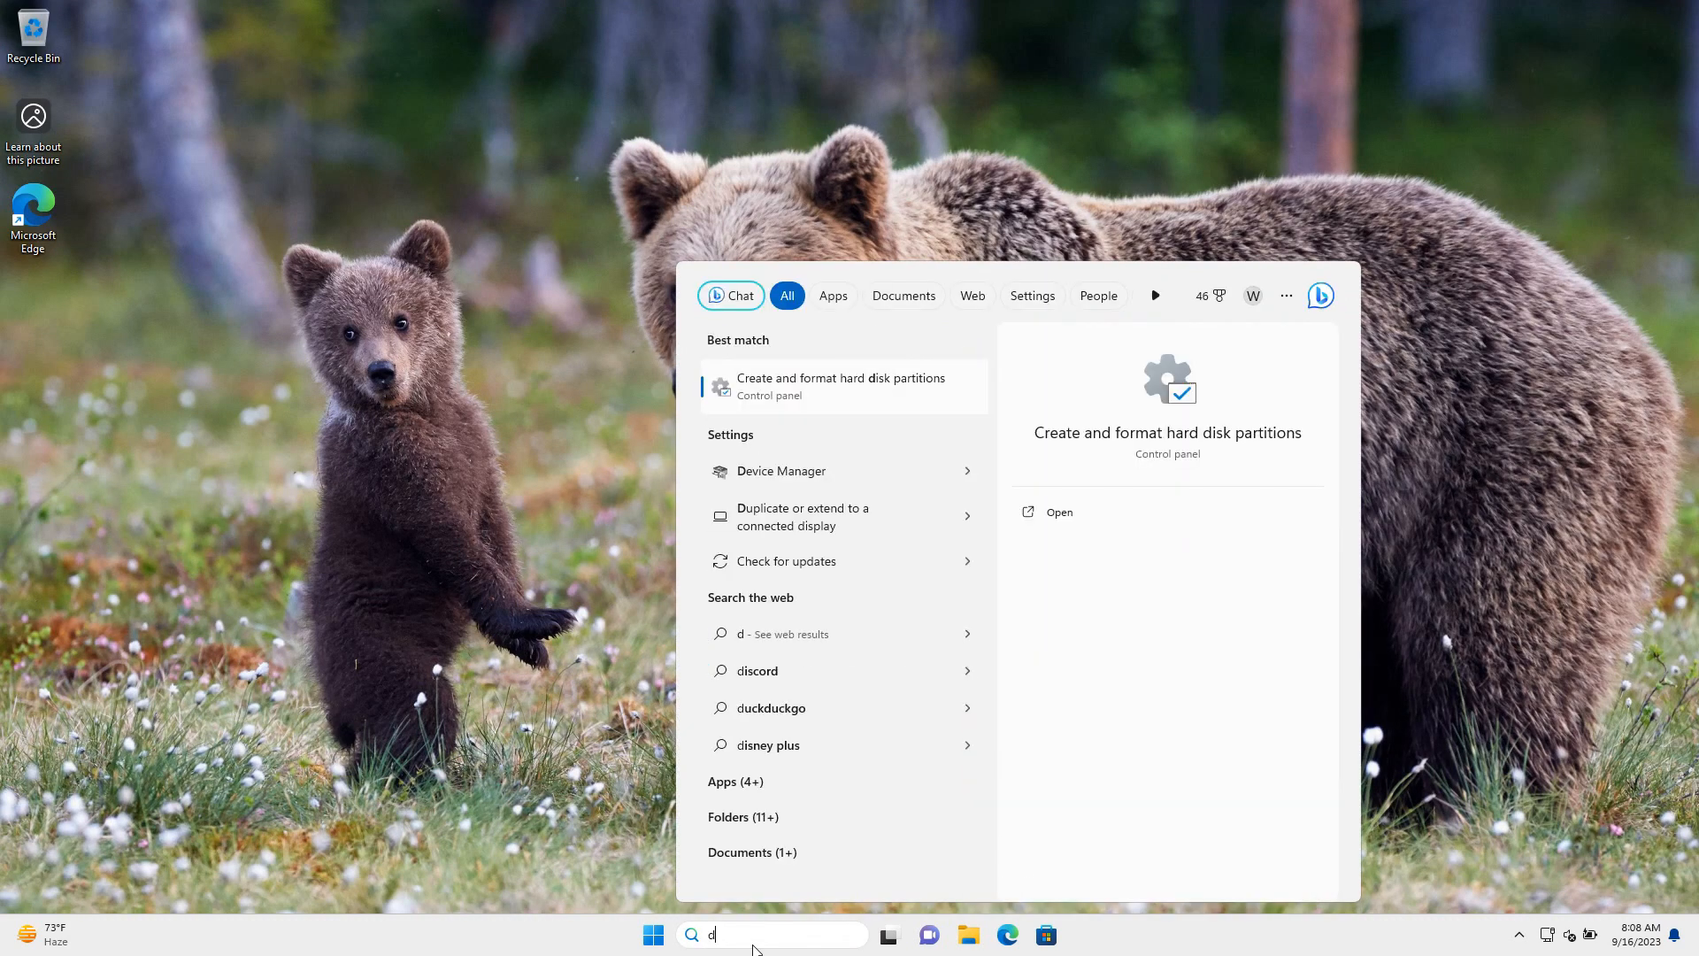
pyautogui.write('isk manage')
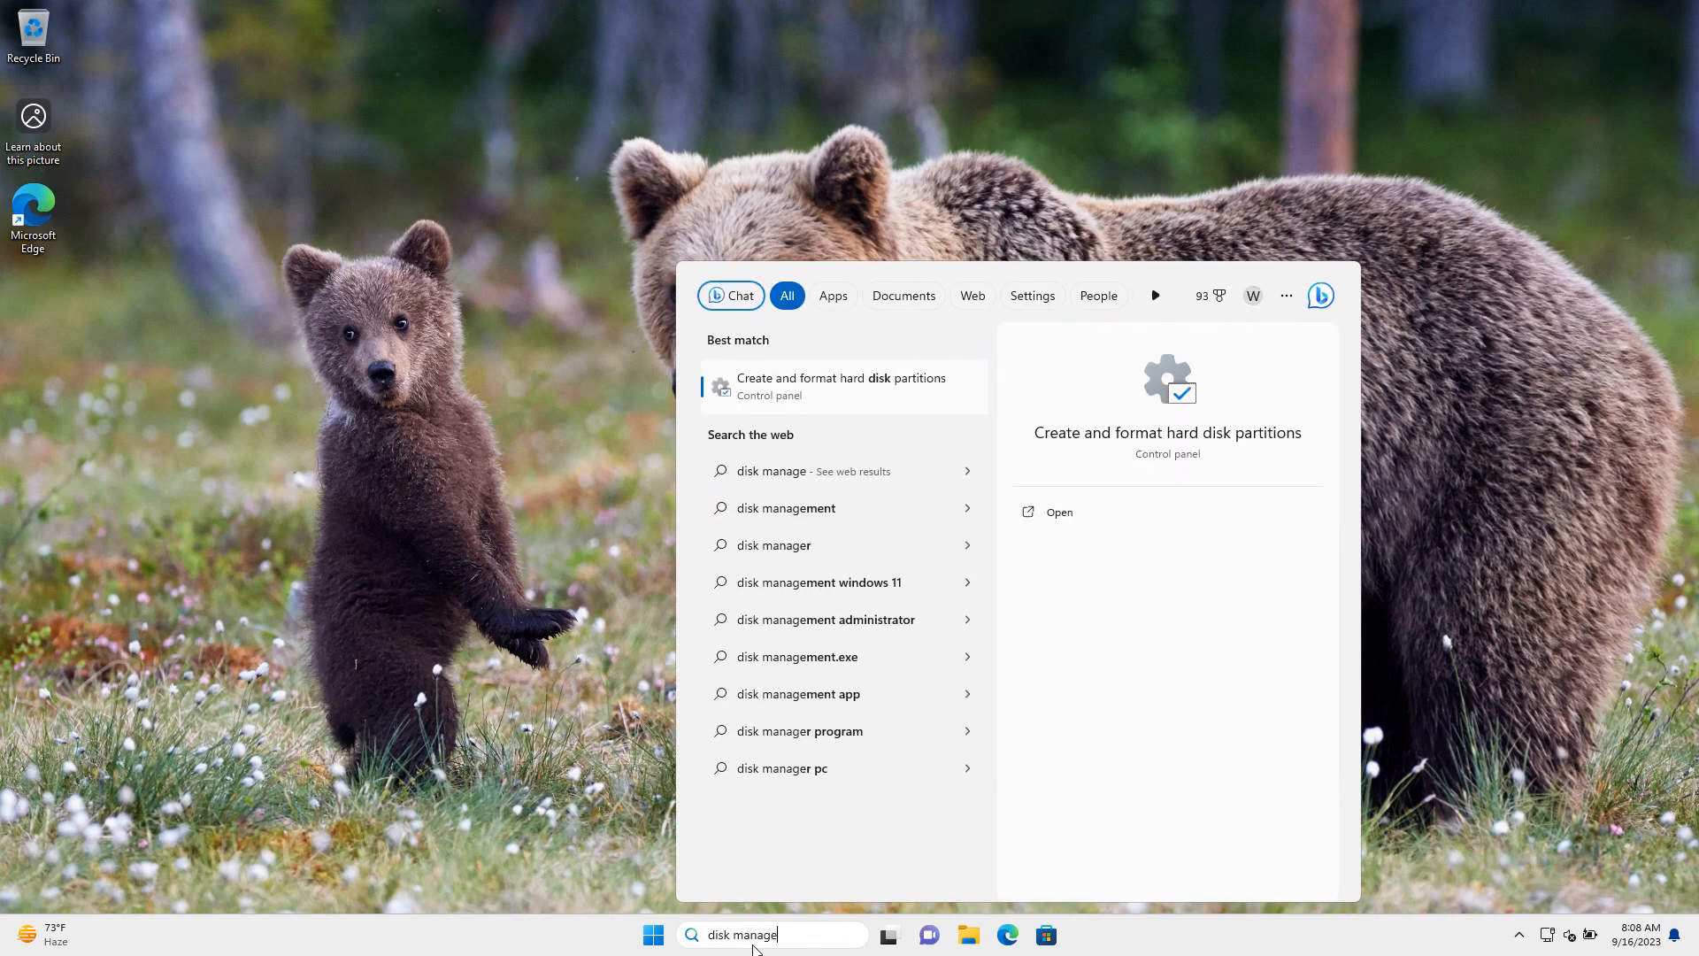
pyautogui.write('ment')
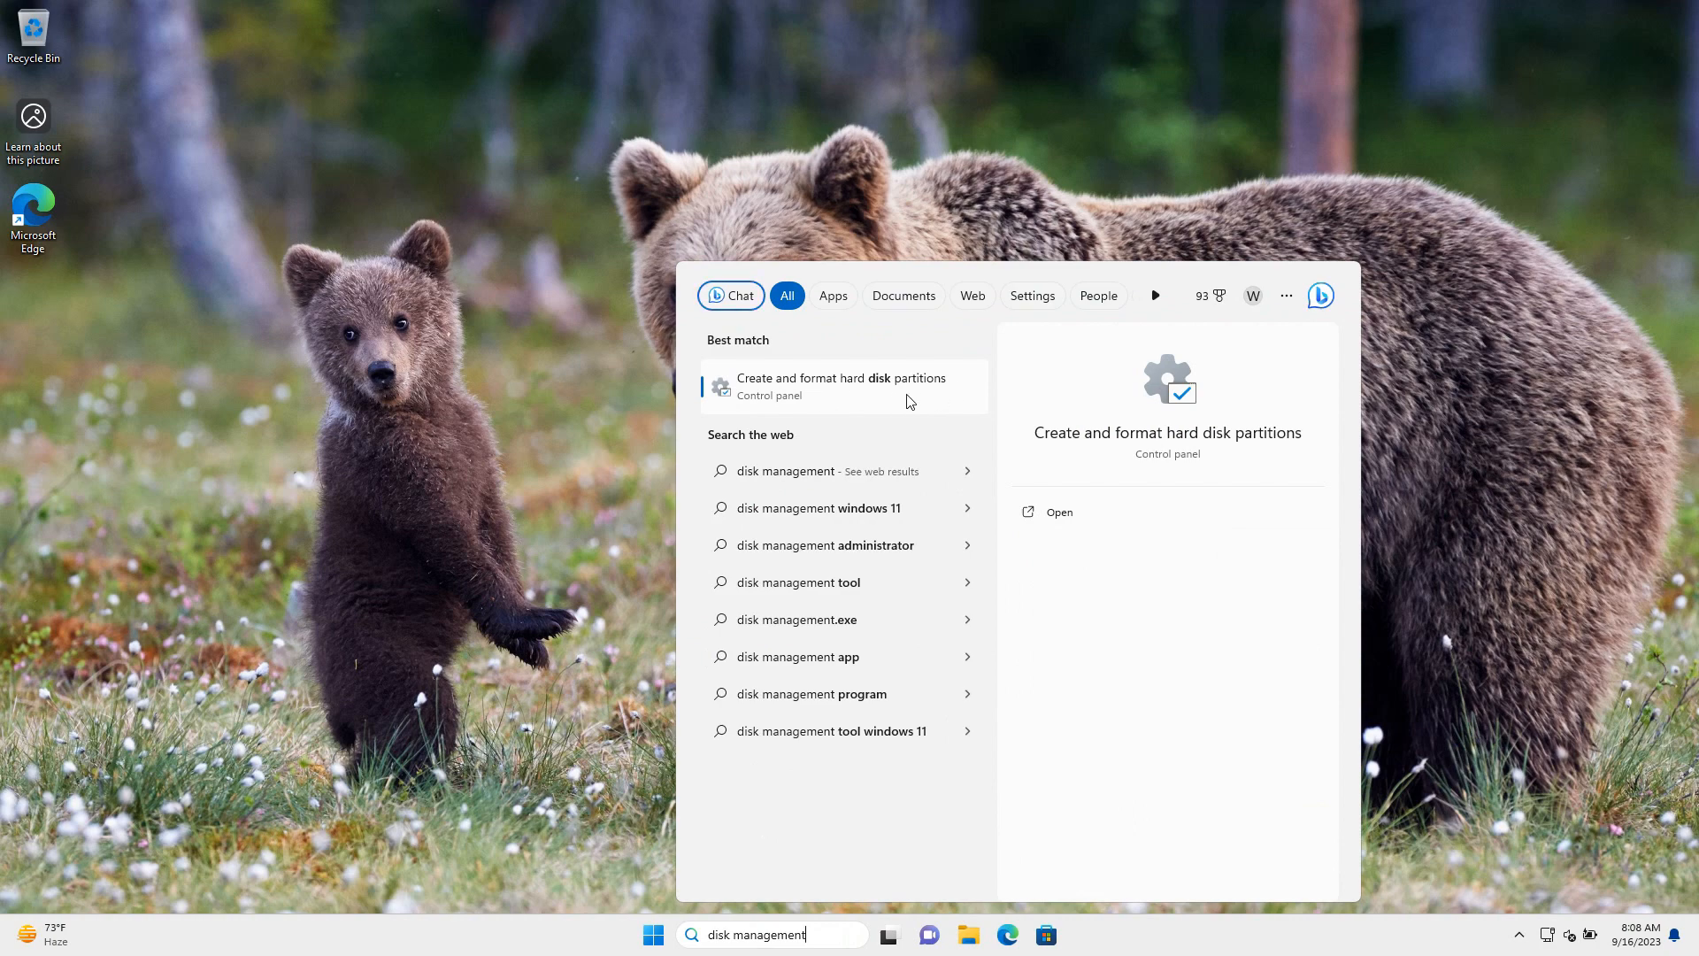
pyautogui.click(842, 395)
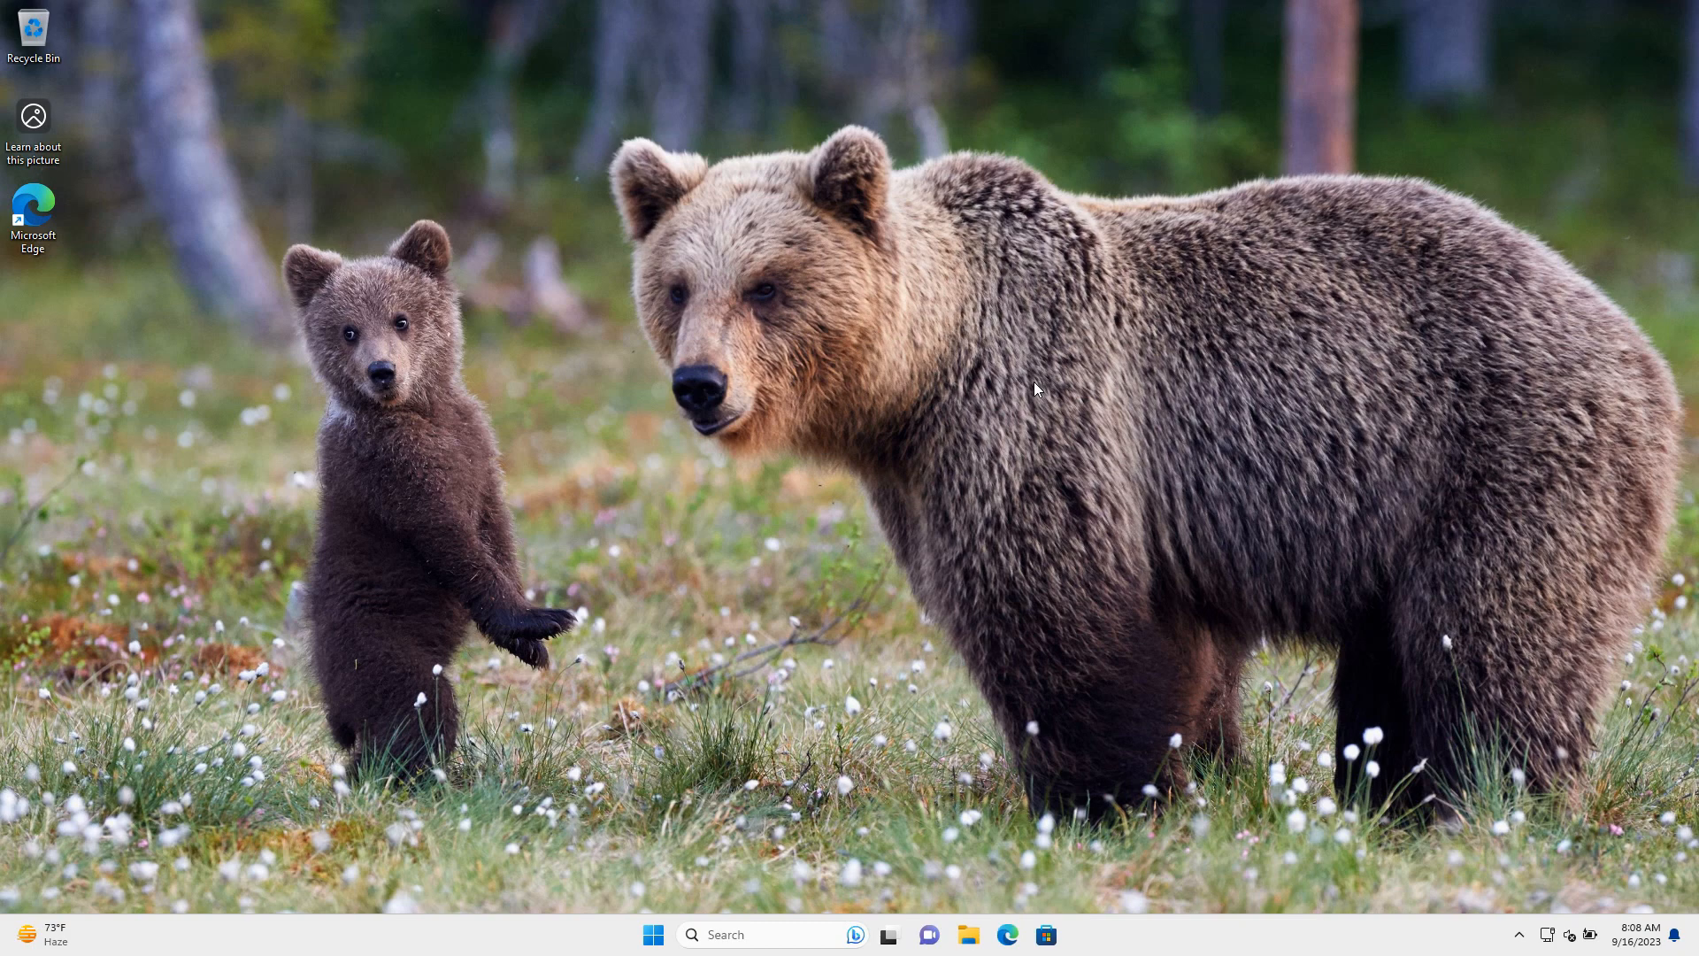
# Search for 'run' and open the Run dialog
pyautogui.click(756, 936)
pyautogui.write('run')
pyautogui.click(828, 390)
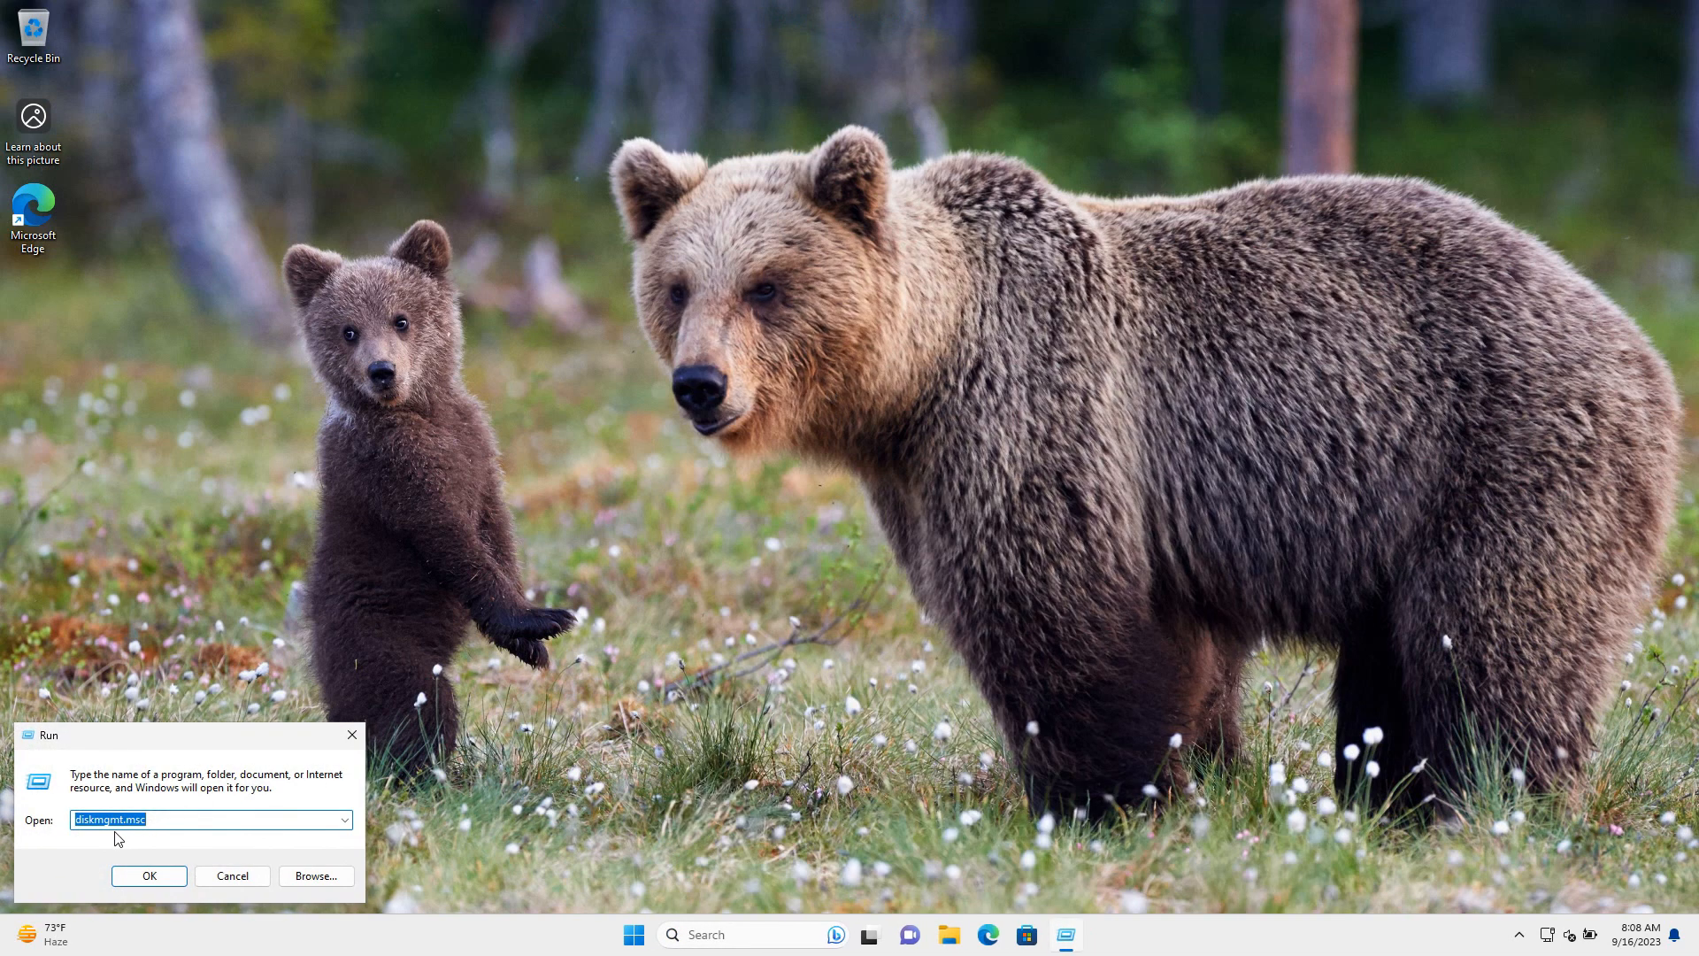
# Launch diskmgmt.msc and inspect C:, the 30.00 GB unallocated space and C:'s actions
pyautogui.click(149, 875)
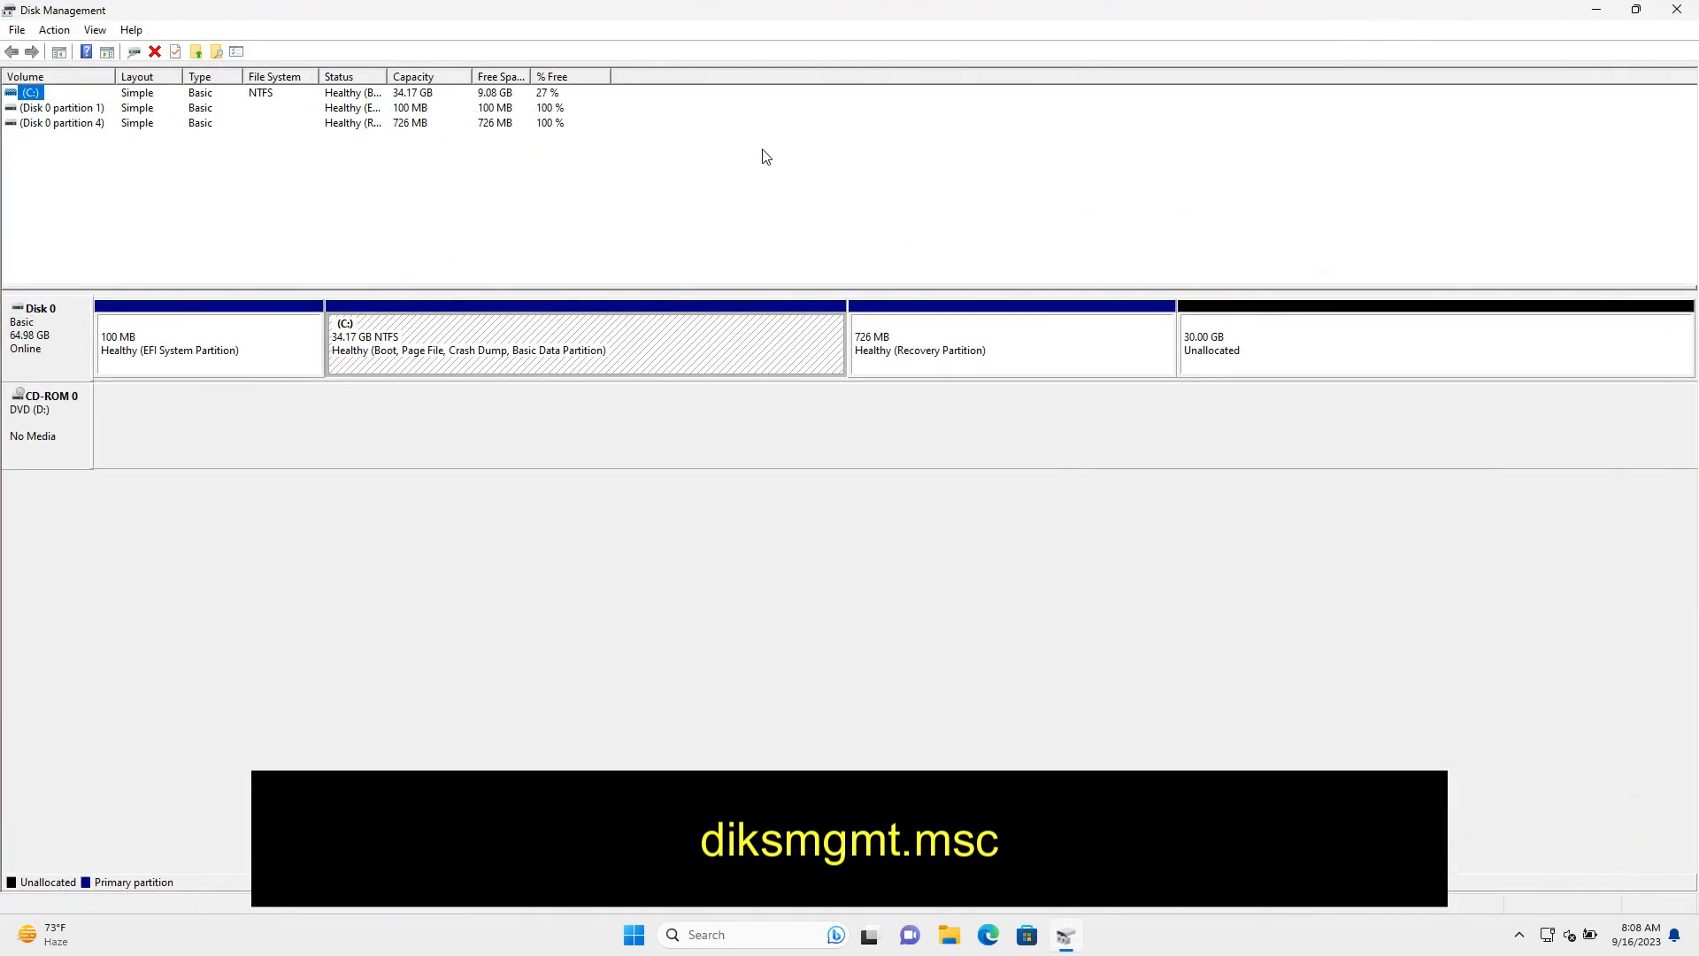
pyautogui.click(531, 353)
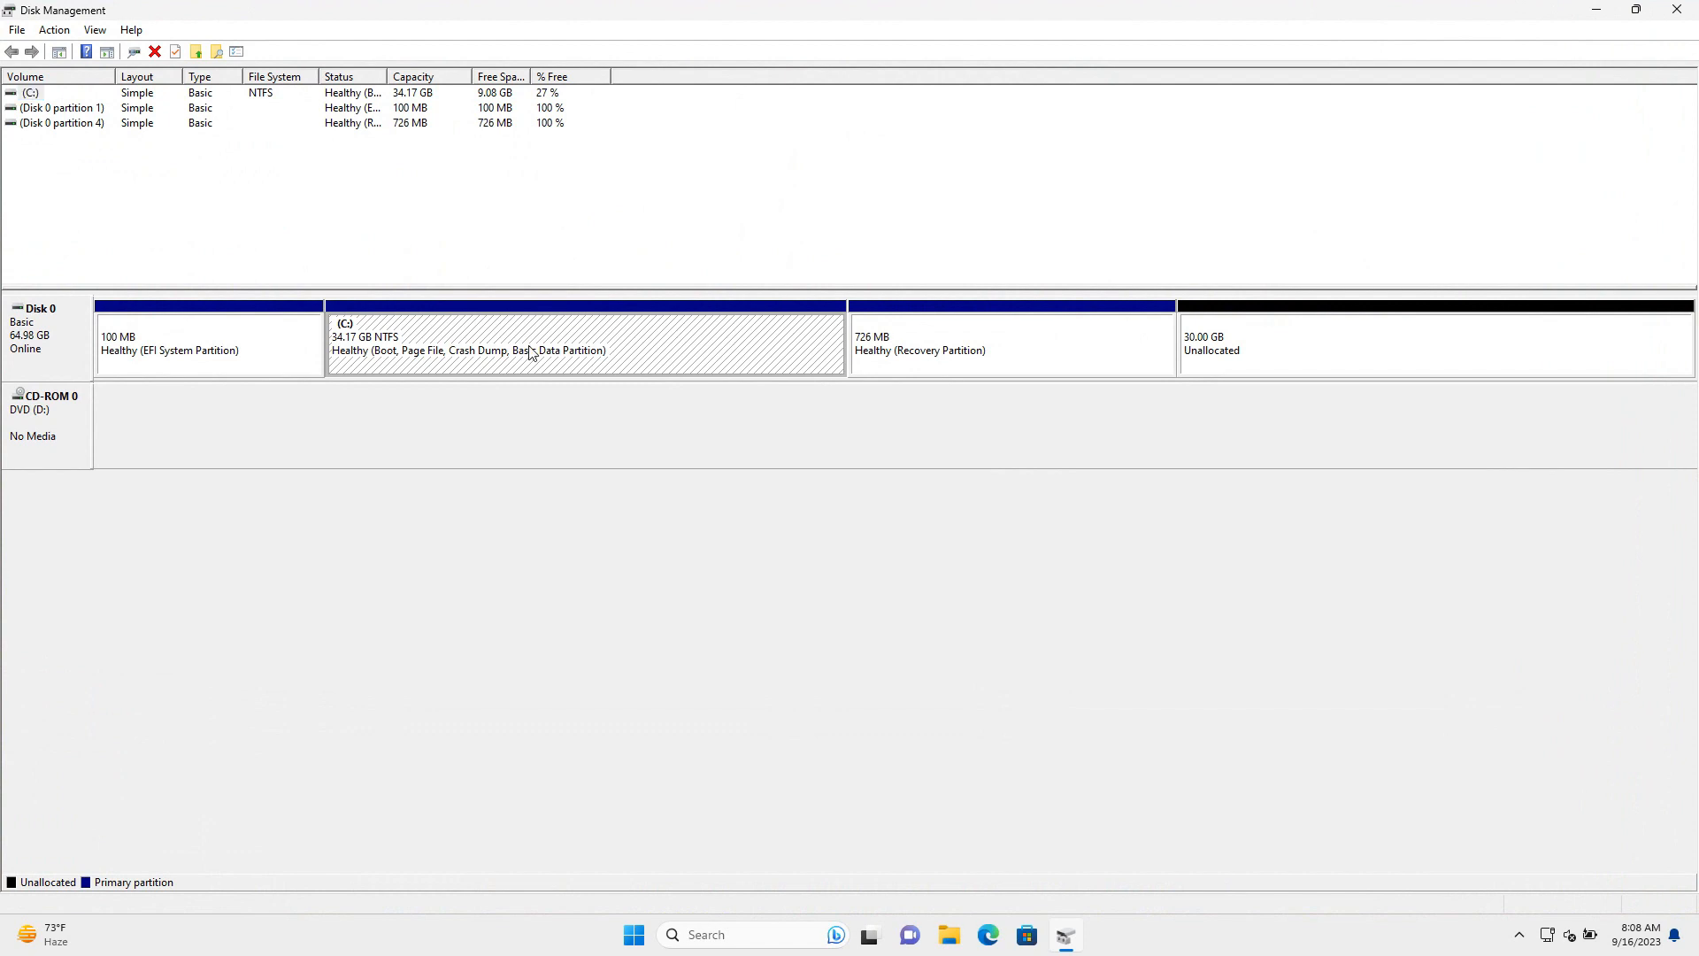
pyautogui.click(1239, 354)
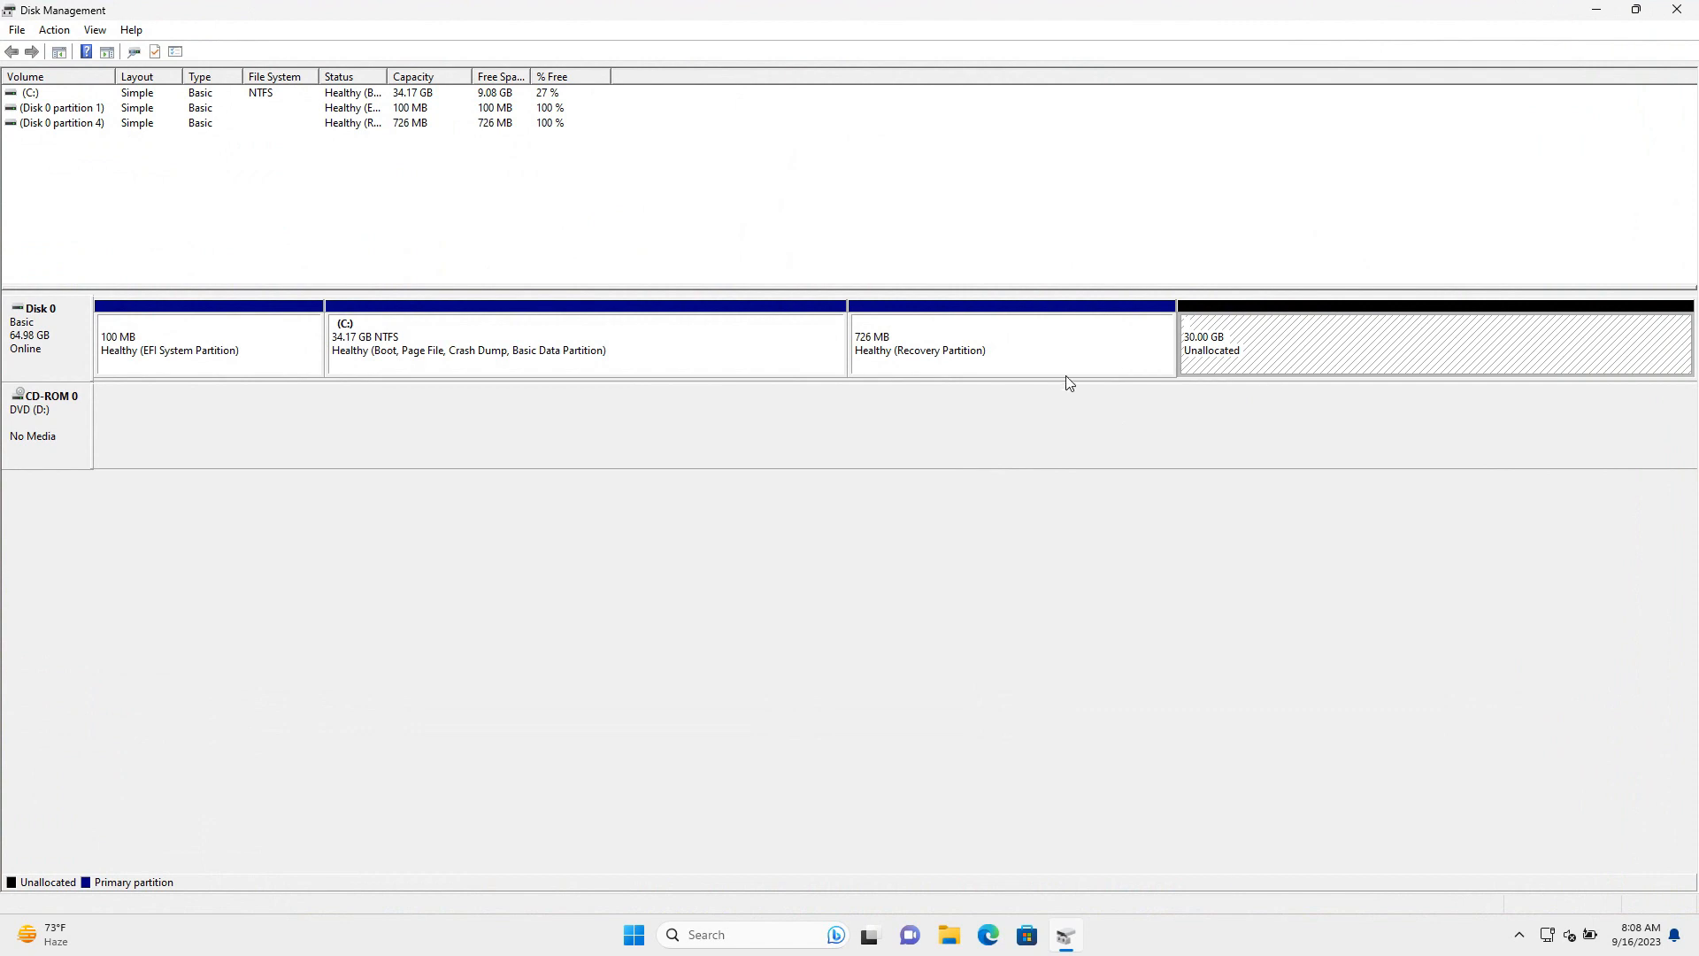
pyautogui.click(452, 358)
pyautogui.rightClick(458, 349)
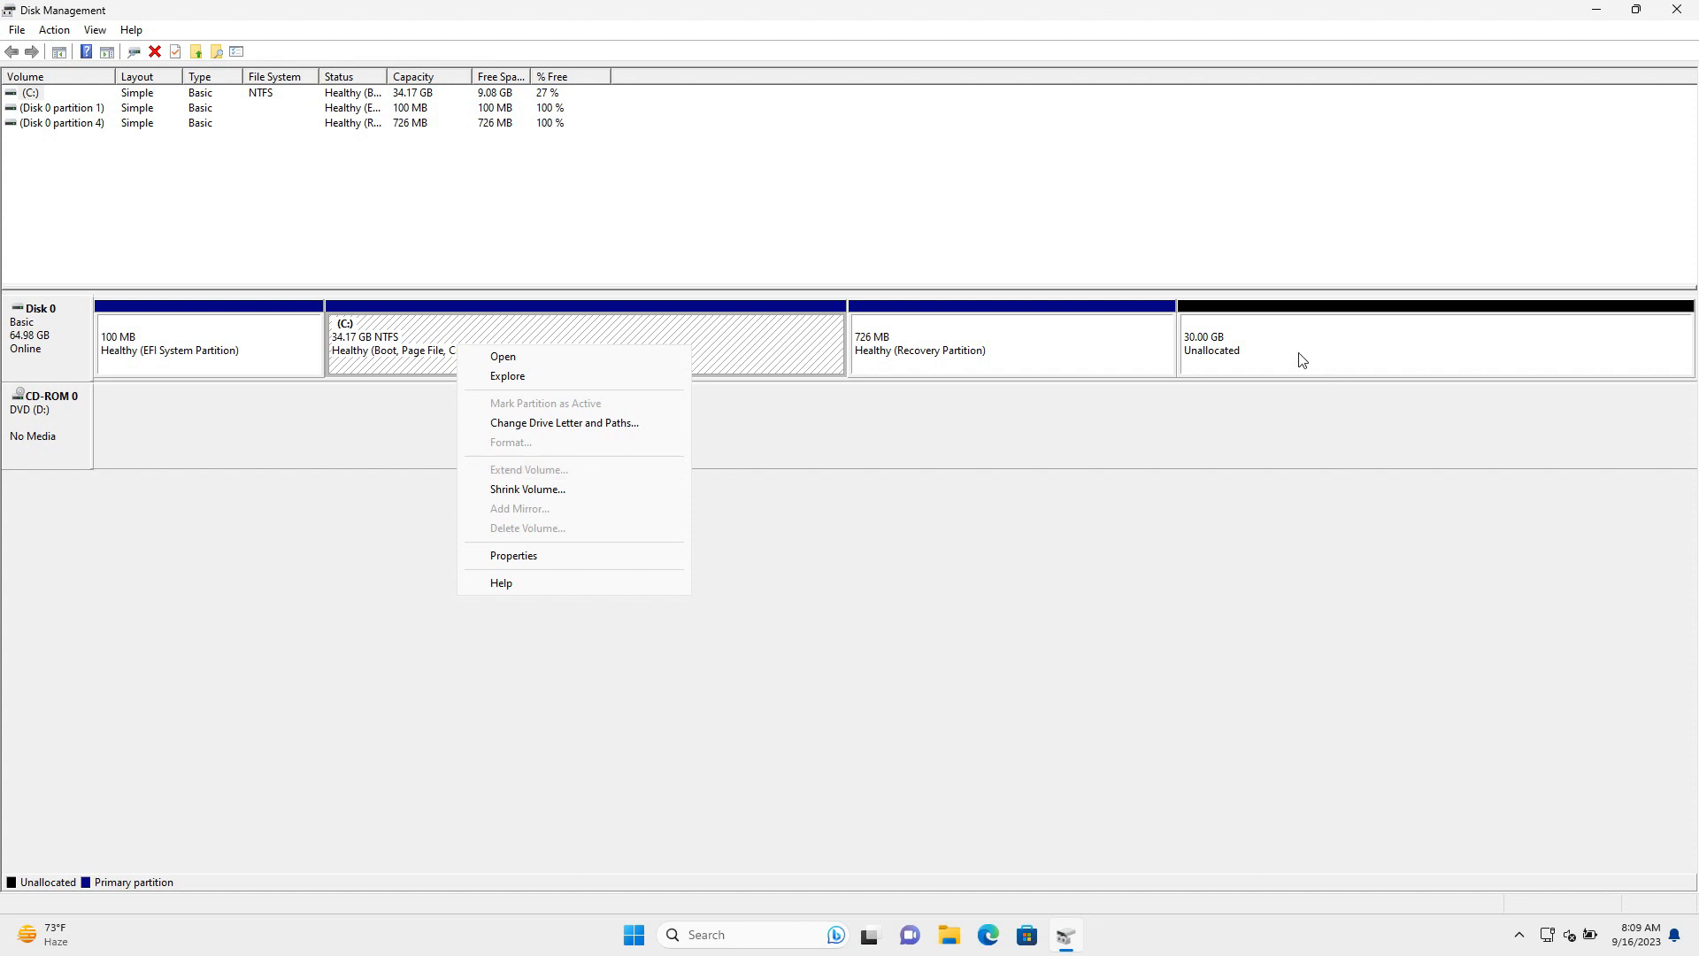
pyautogui.click(427, 351)
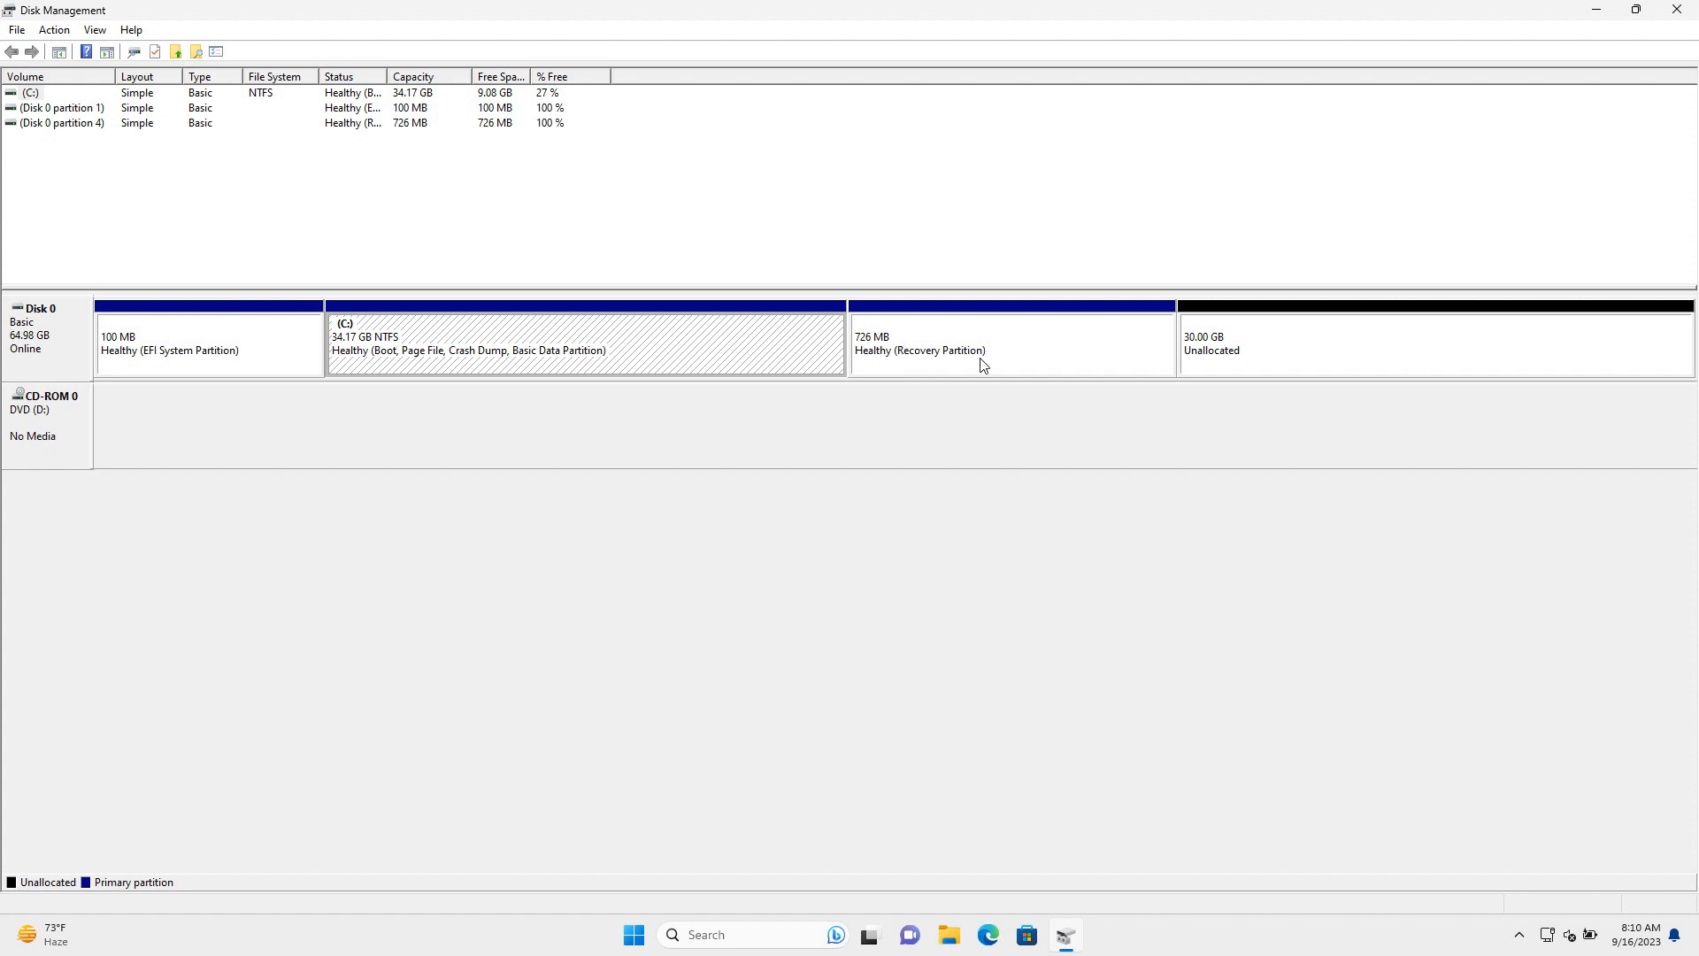
# Open a maximized administrator Command Prompt from a 'cmd' search
pyautogui.click(1597, 11)
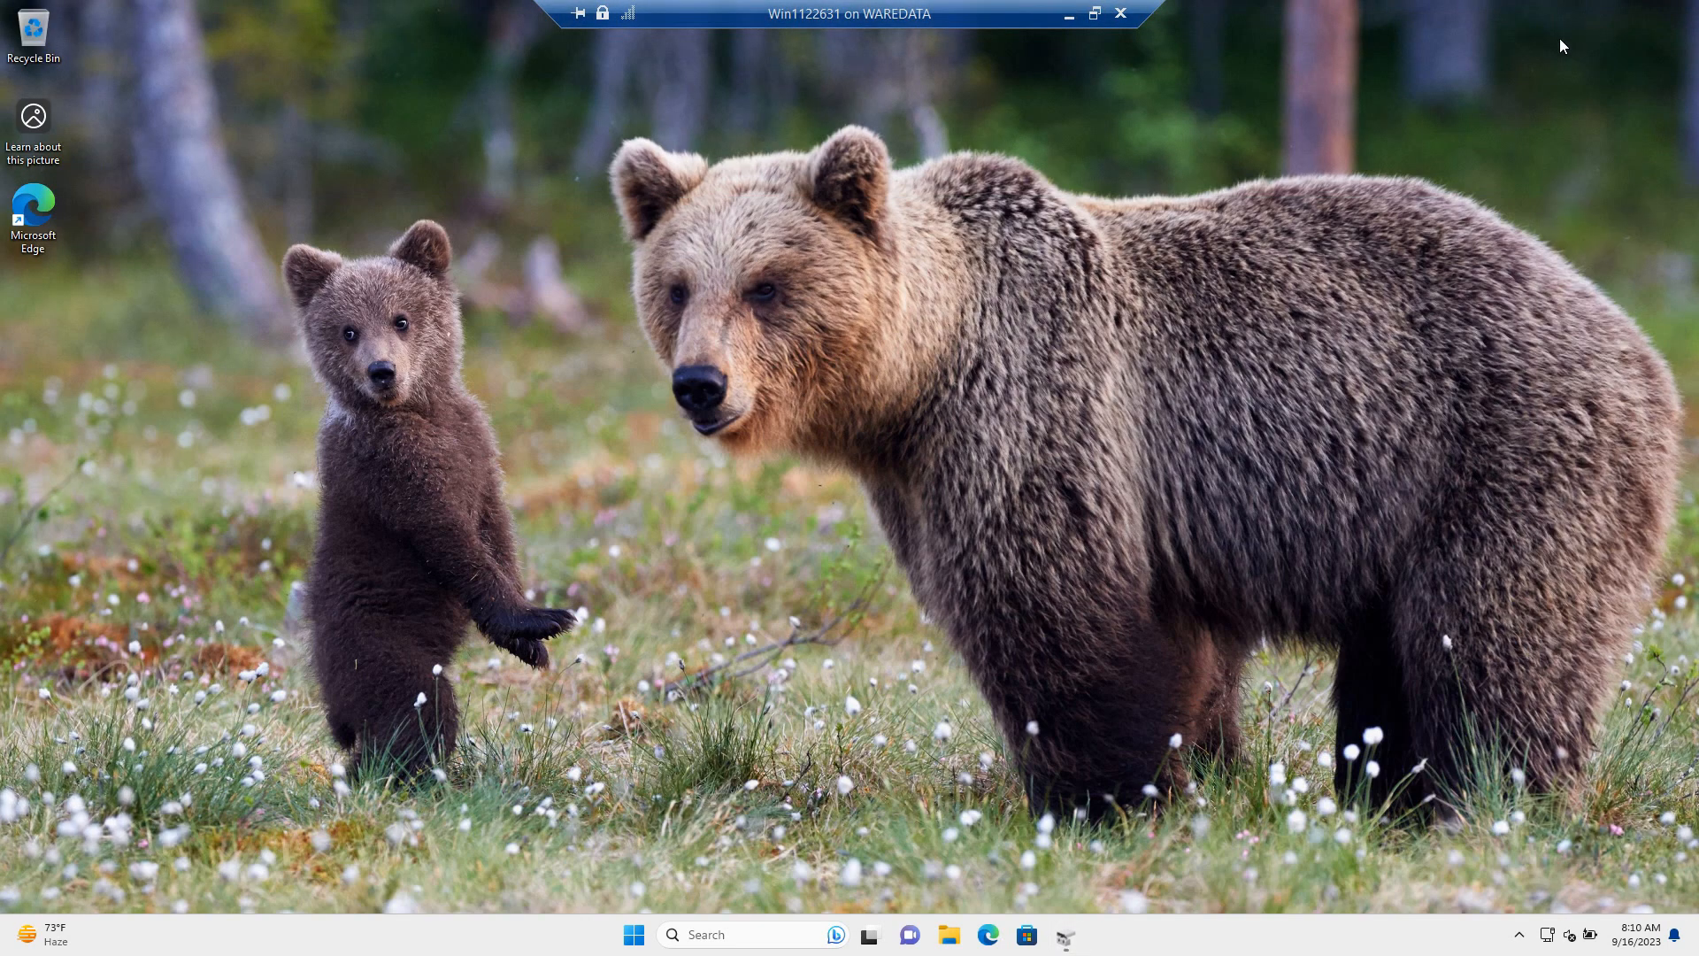
pyautogui.click(783, 934)
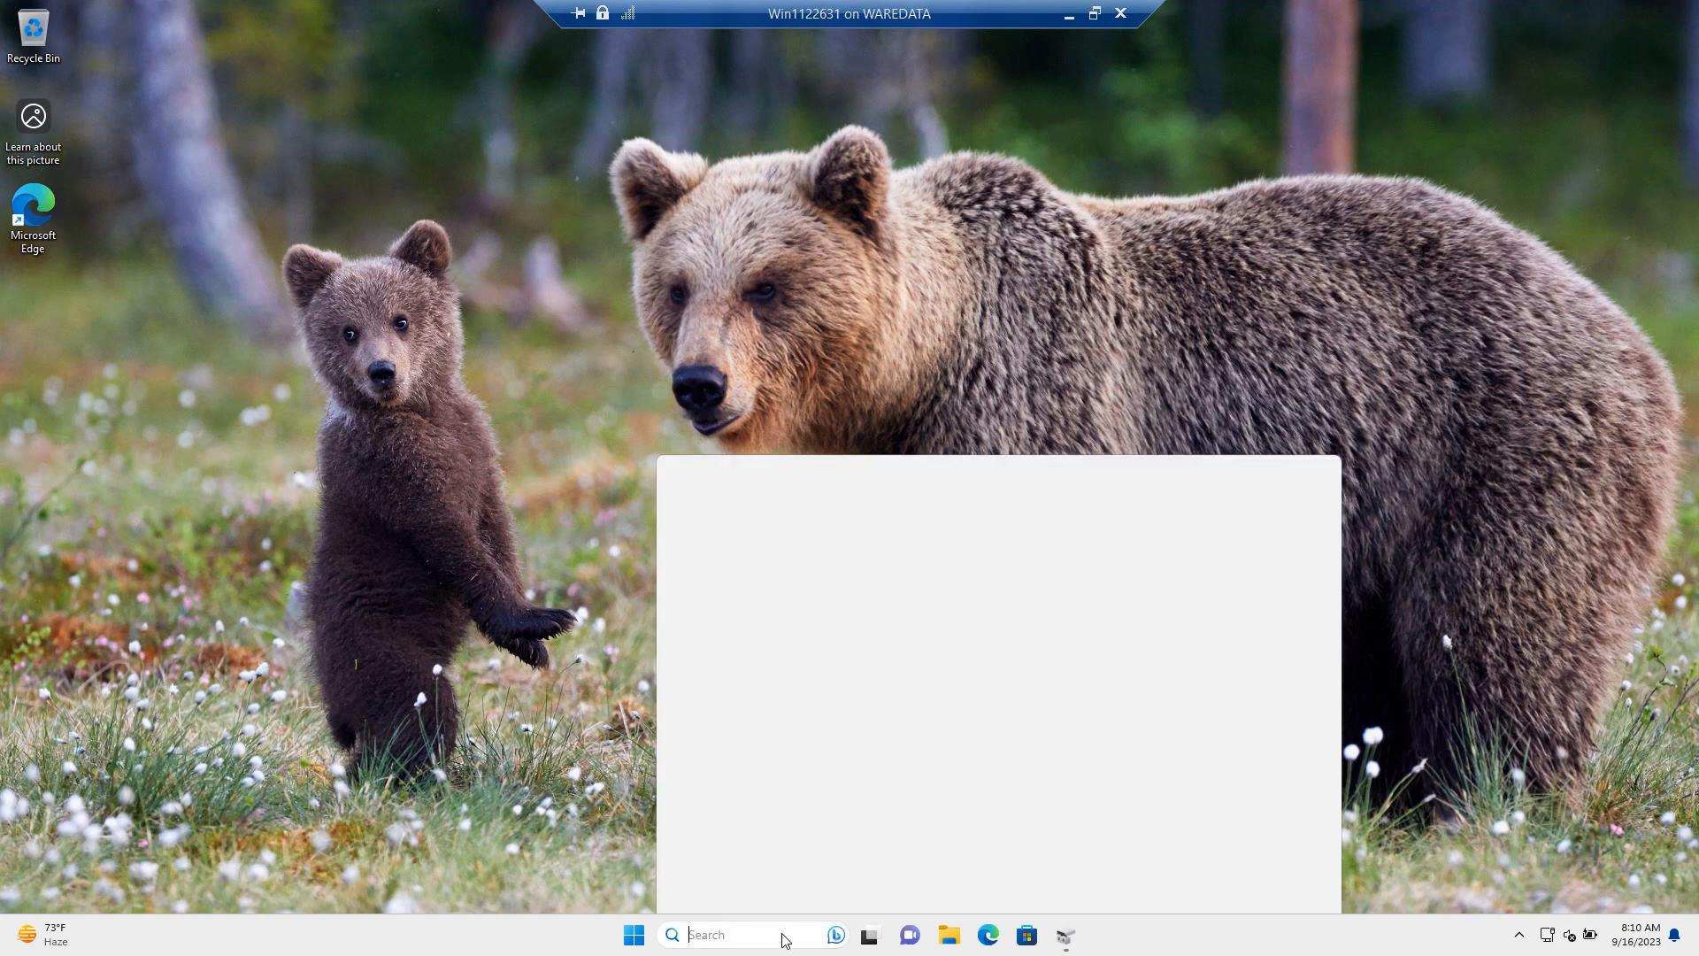
pyautogui.write('cmd')
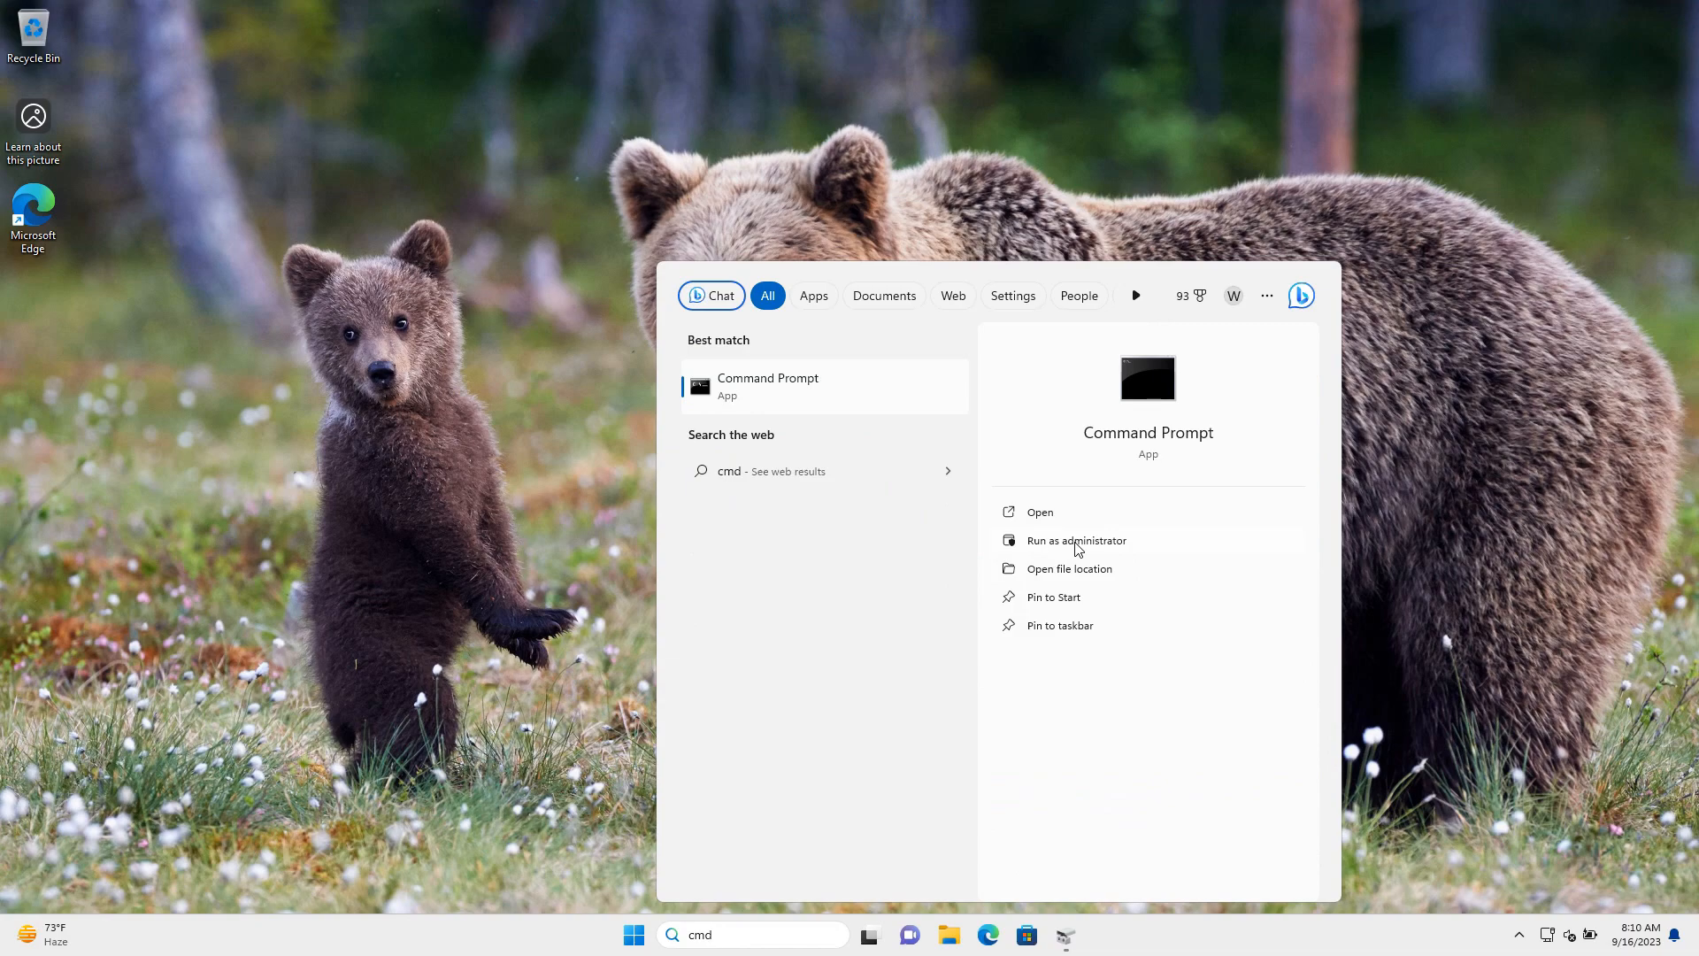
pyautogui.click(1139, 543)
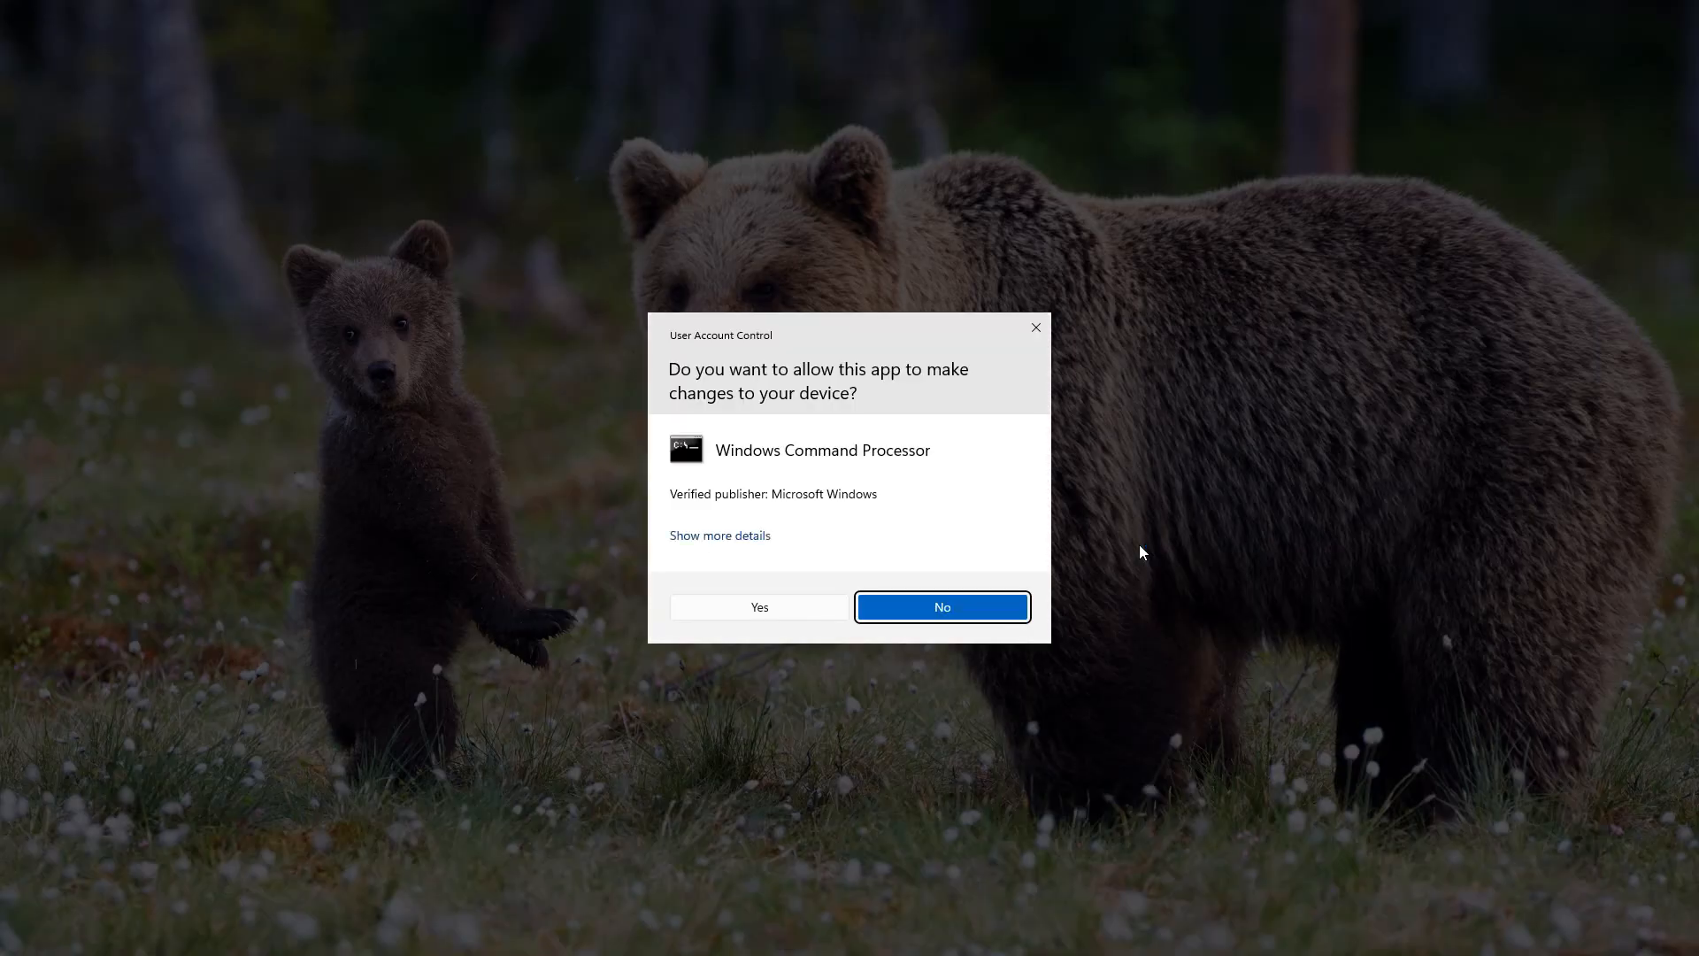
pyautogui.click(801, 607)
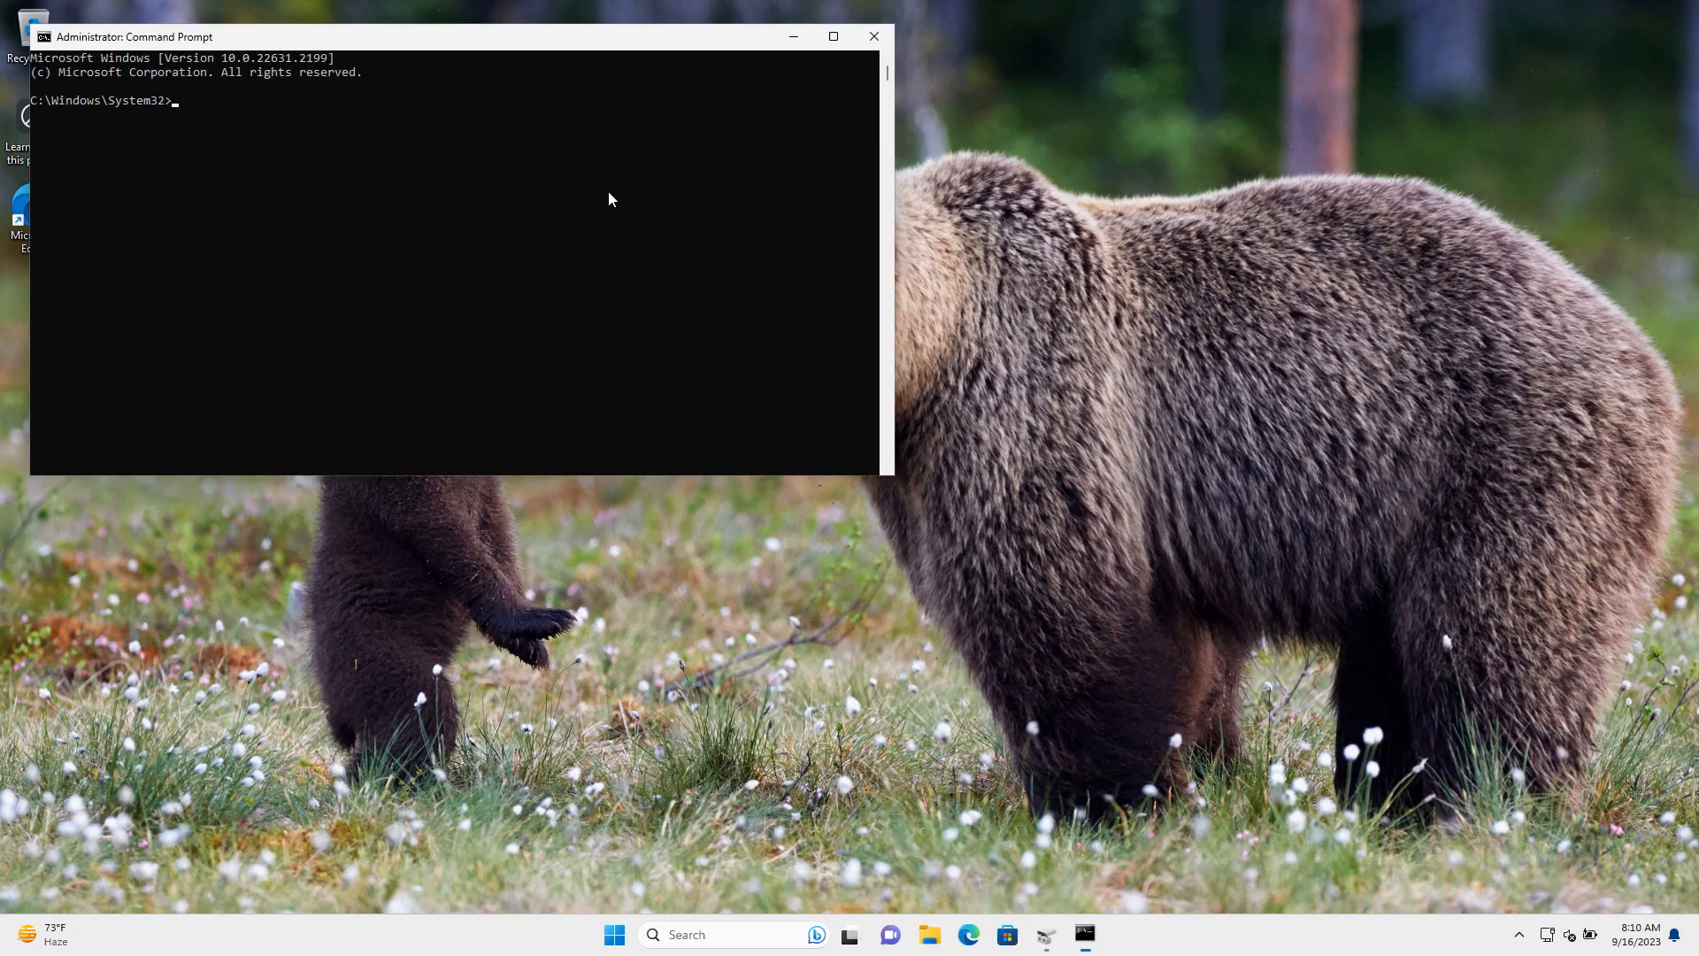
pyautogui.click(832, 36)
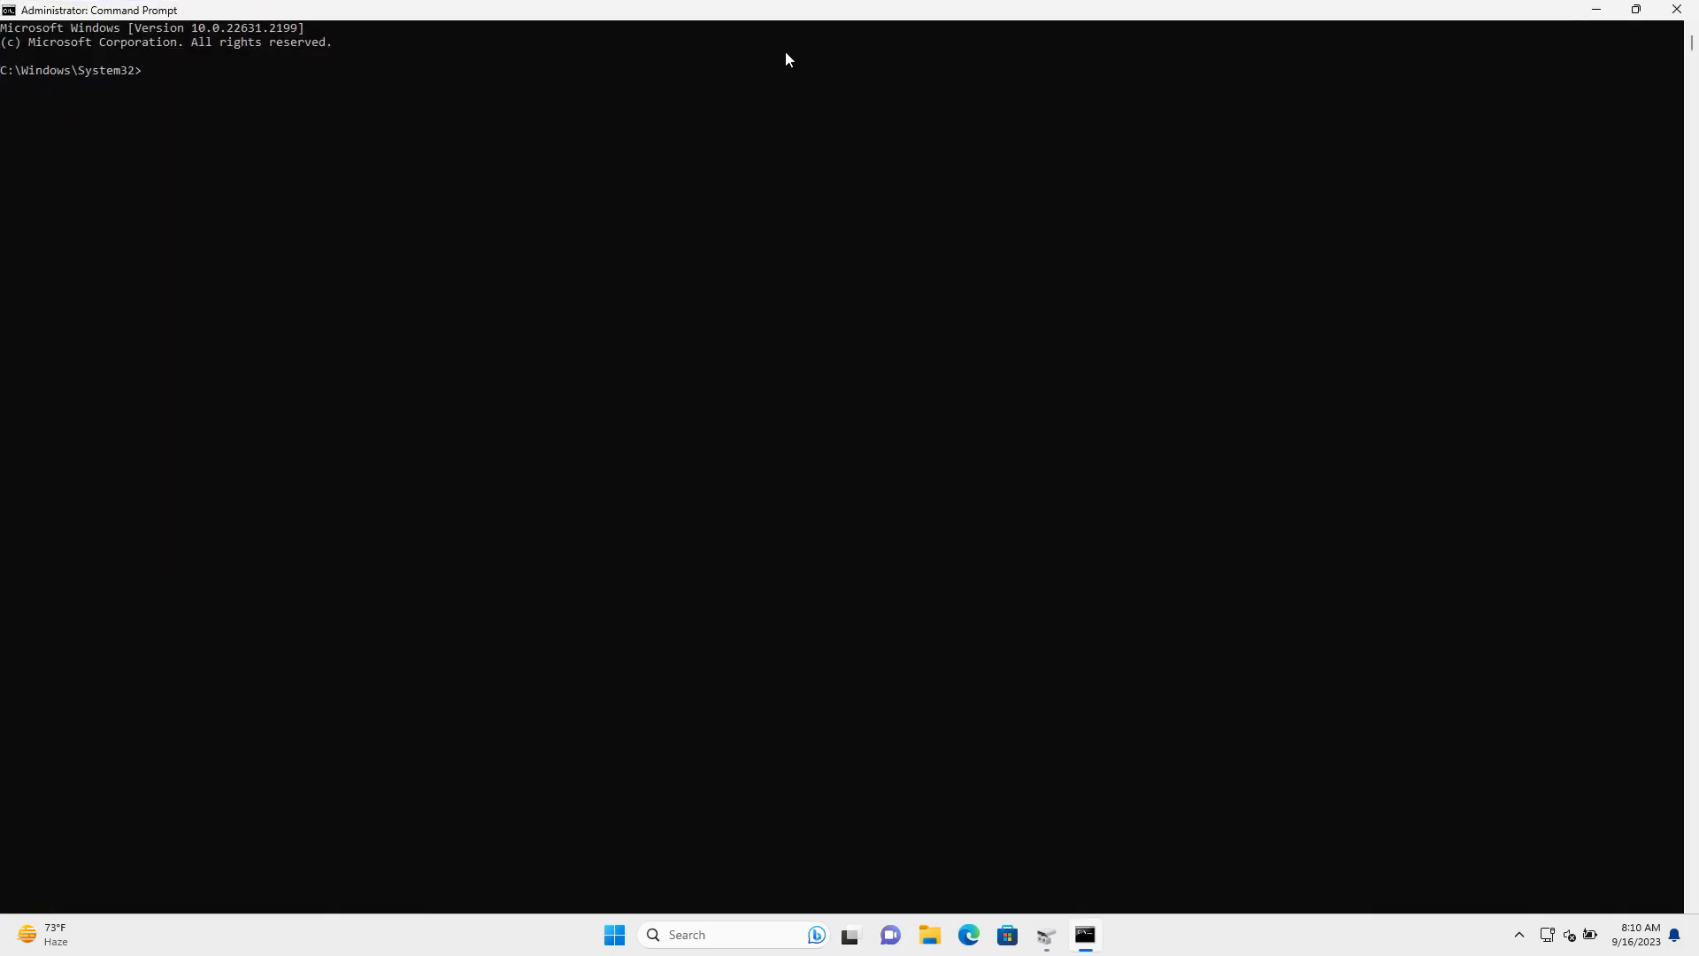
# Set the Command Prompt font size to 24 in its Properties
pyautogui.rightClick(486, 20)
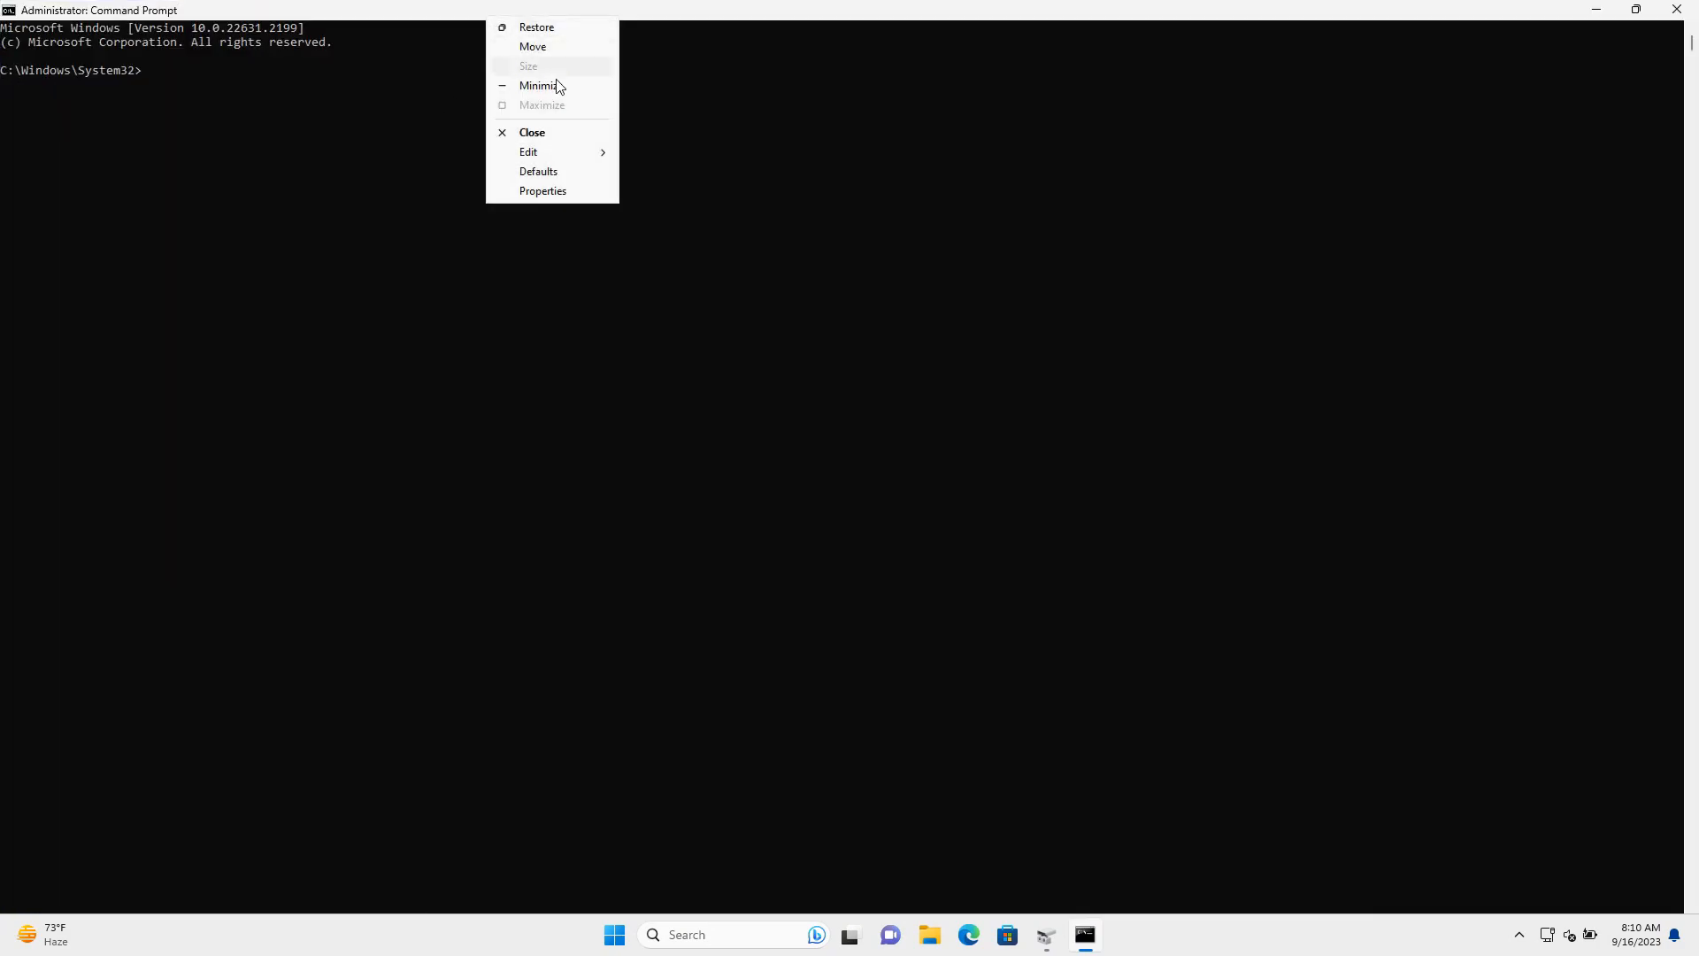
pyautogui.click(563, 191)
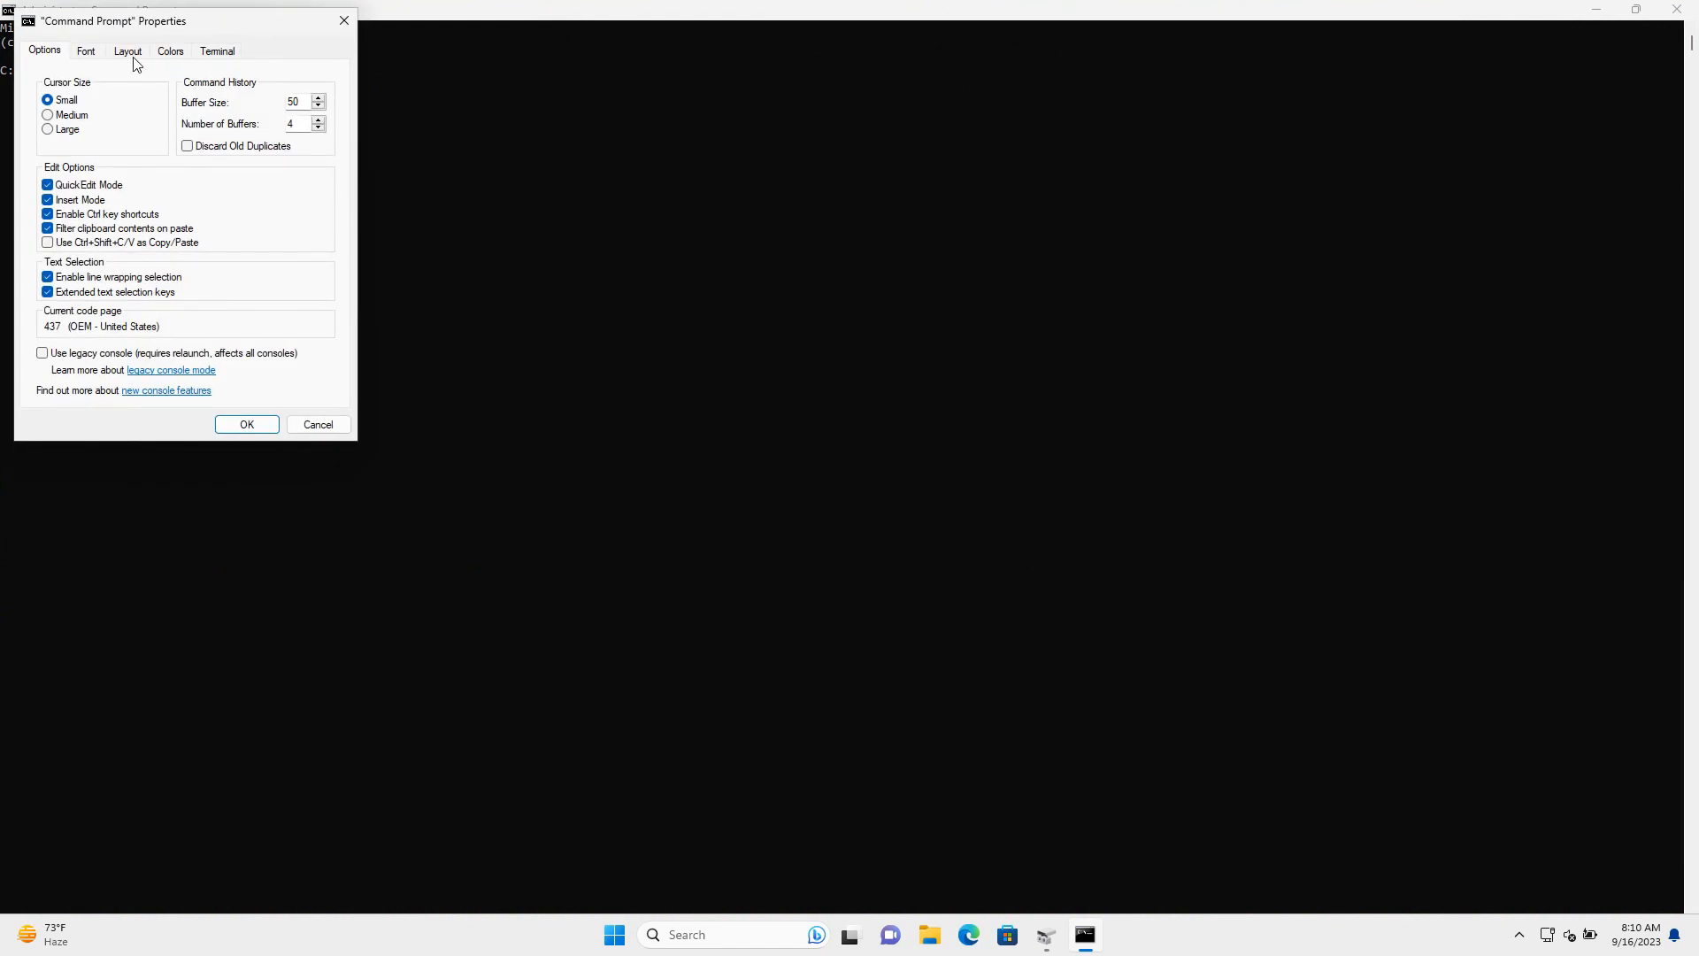
pyautogui.click(87, 51)
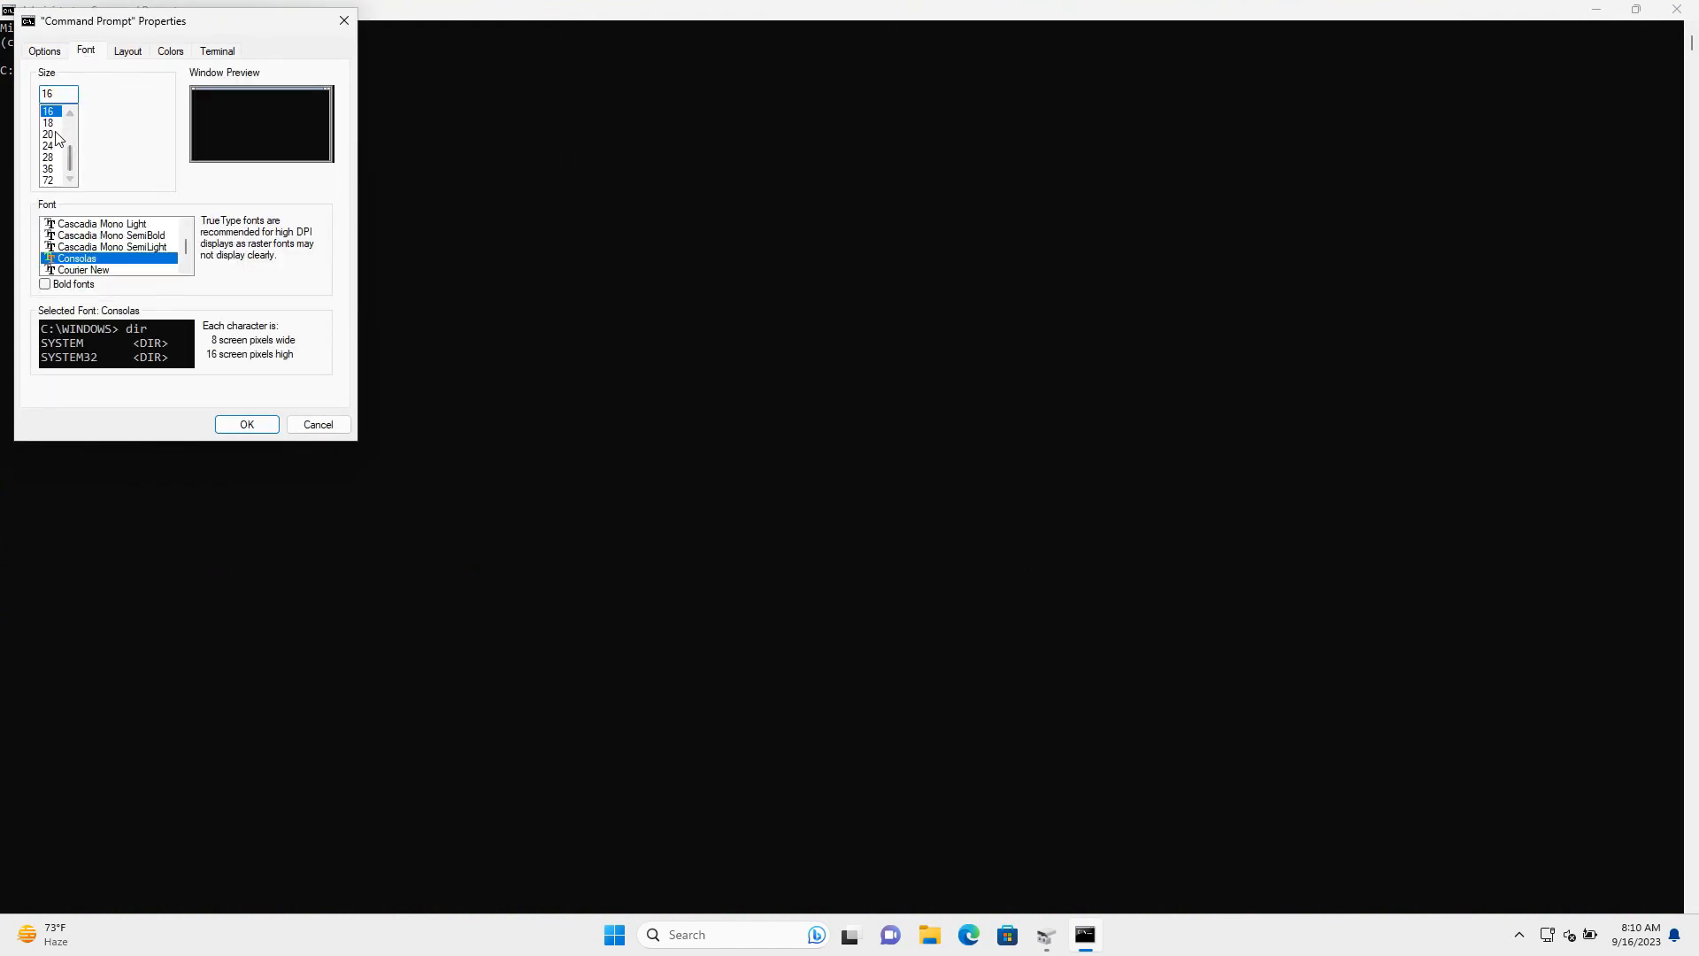
pyautogui.click(51, 146)
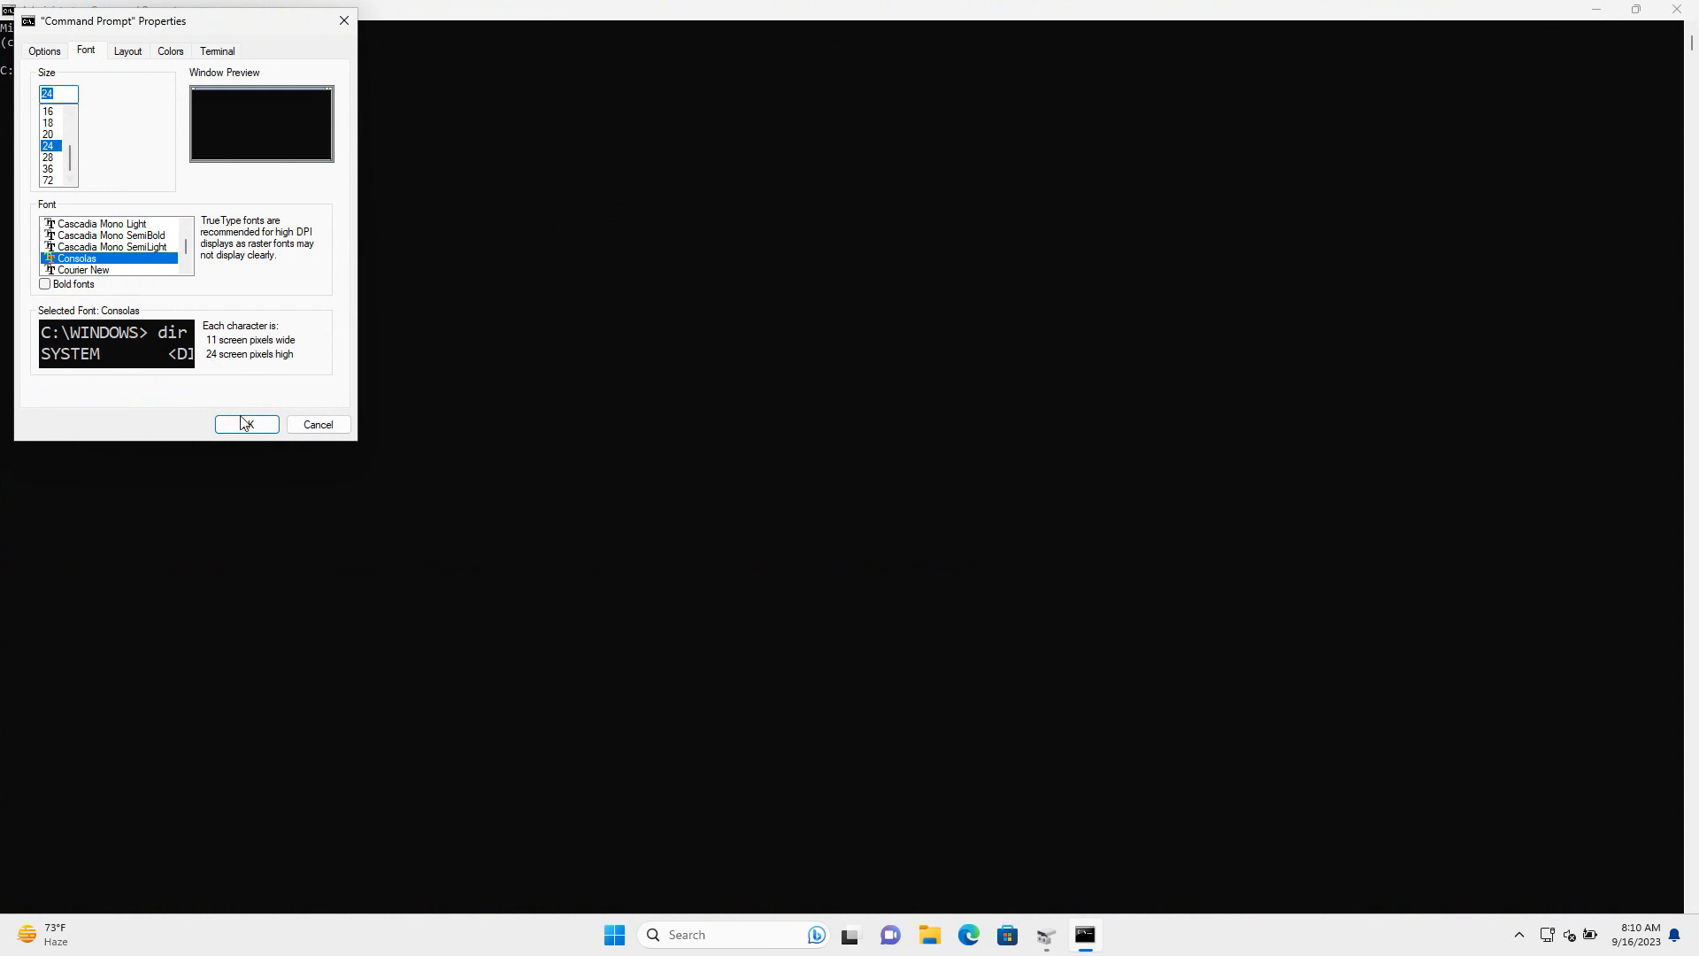
pyautogui.click(245, 425)
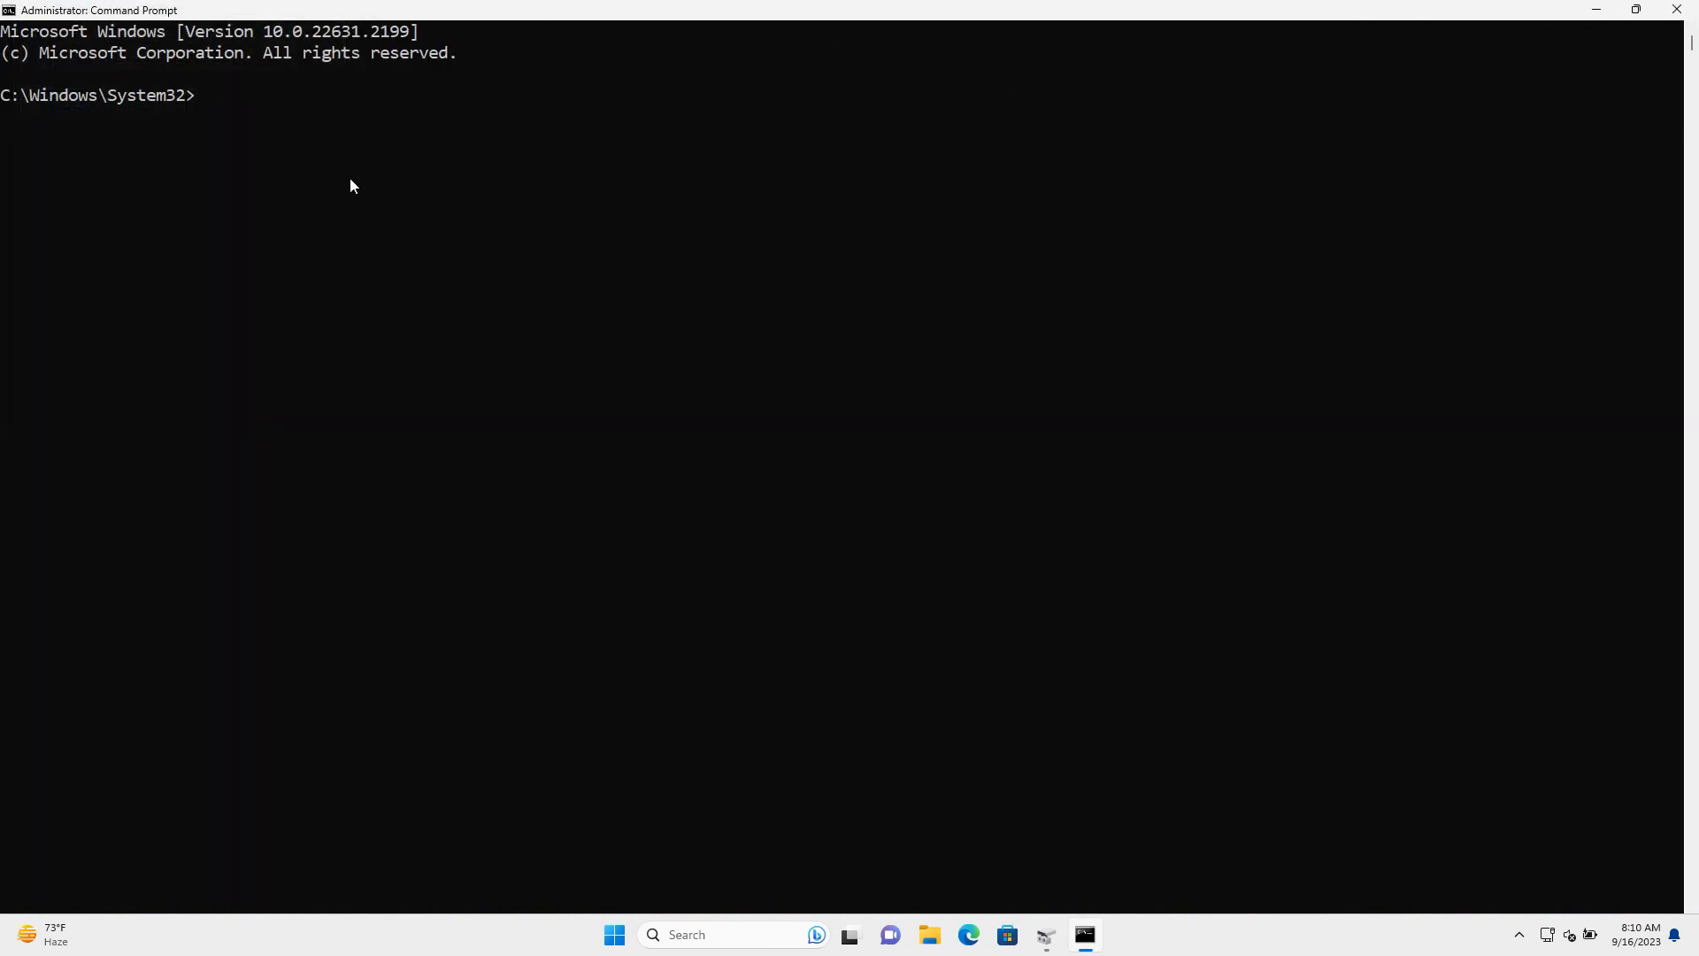
# Start DiskPart and run 'list disk' to show the computer's disks
pyautogui.write('diskpart')
pyautogui.press('Return')
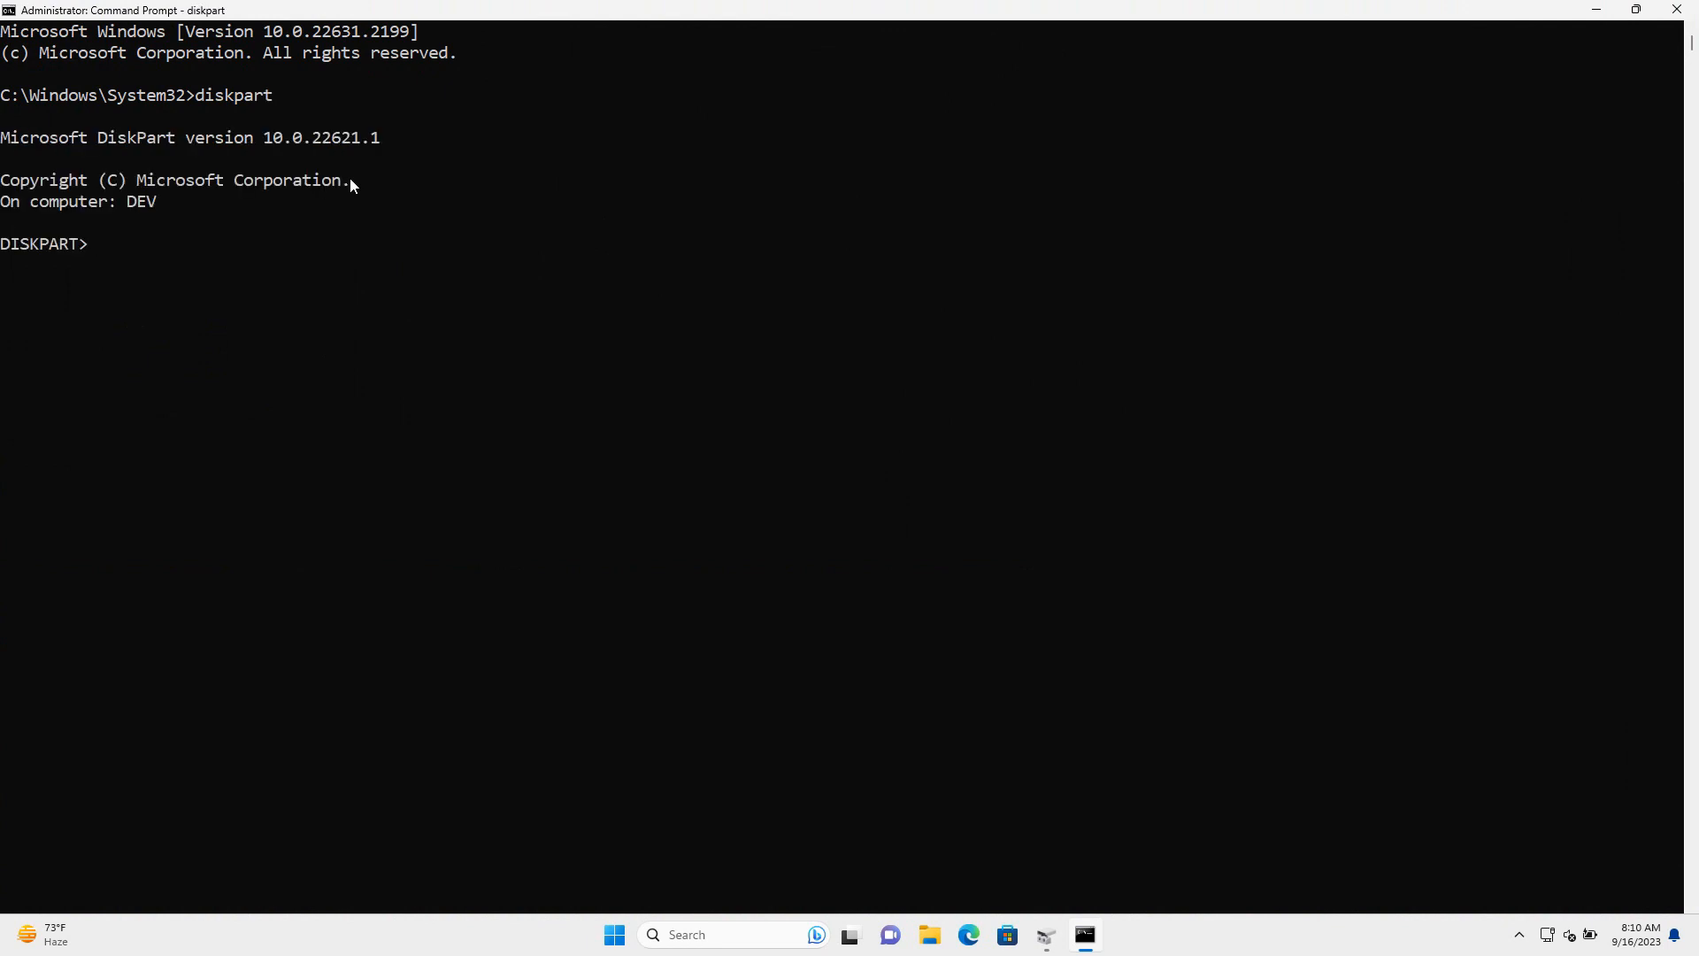
pyautogui.moveTo(4, 247); pyautogui.dragTo(69, 252)
pyautogui.click(110, 248)
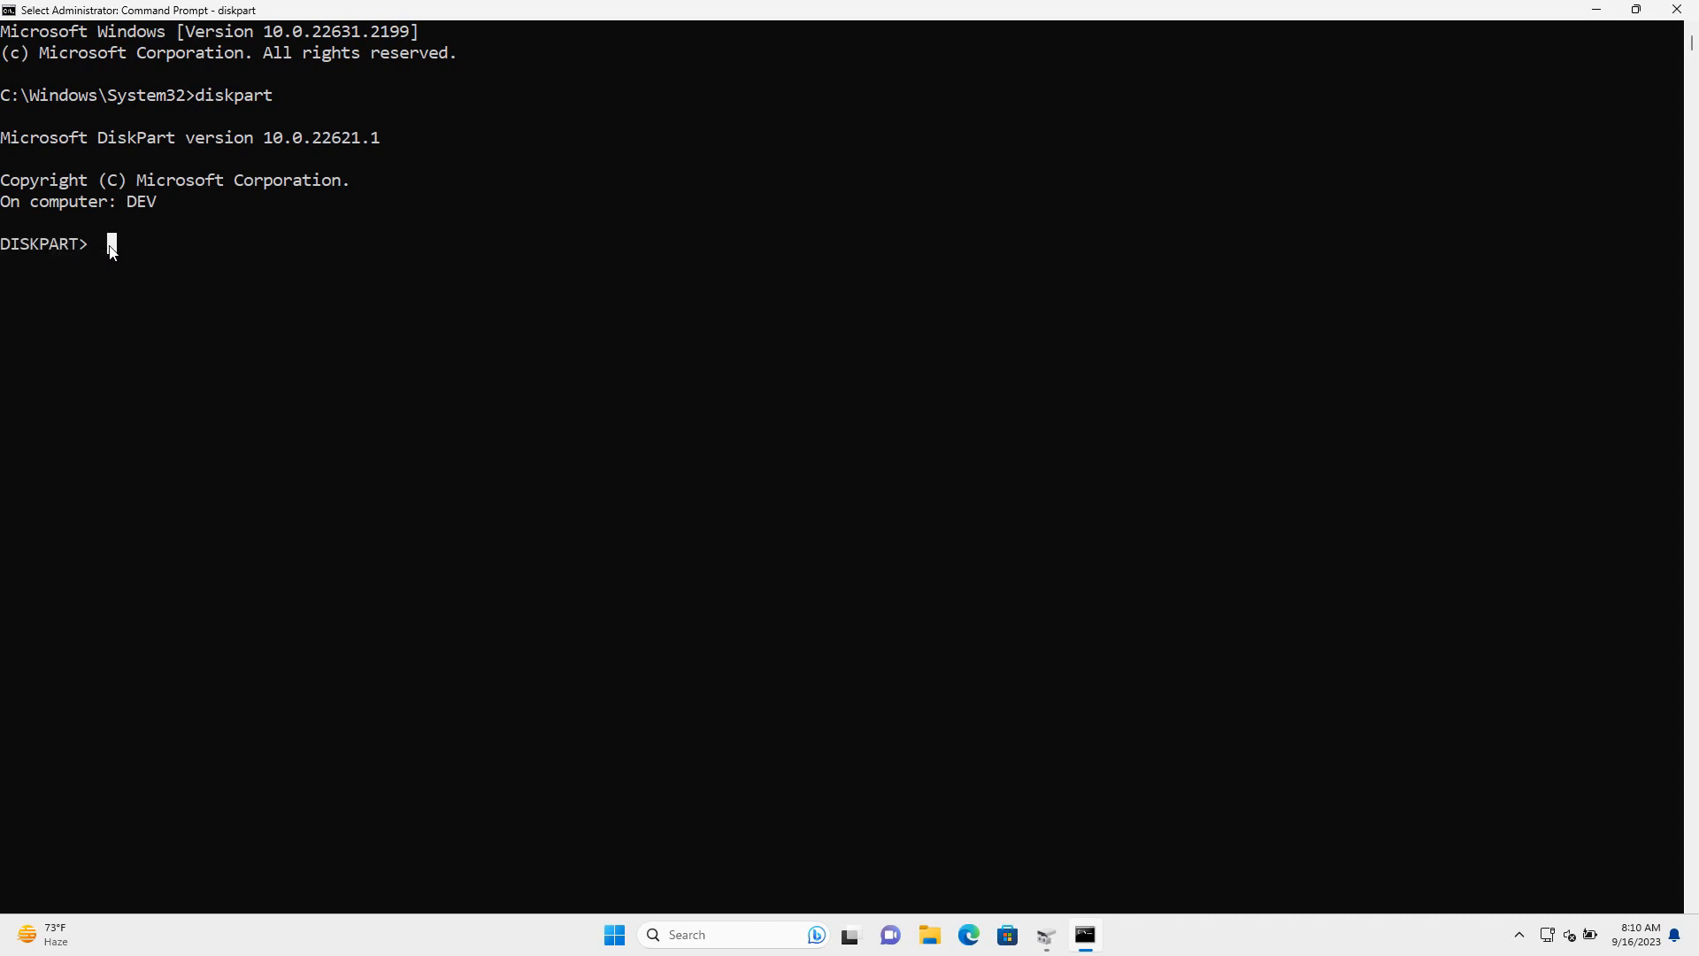
pyautogui.write('list')
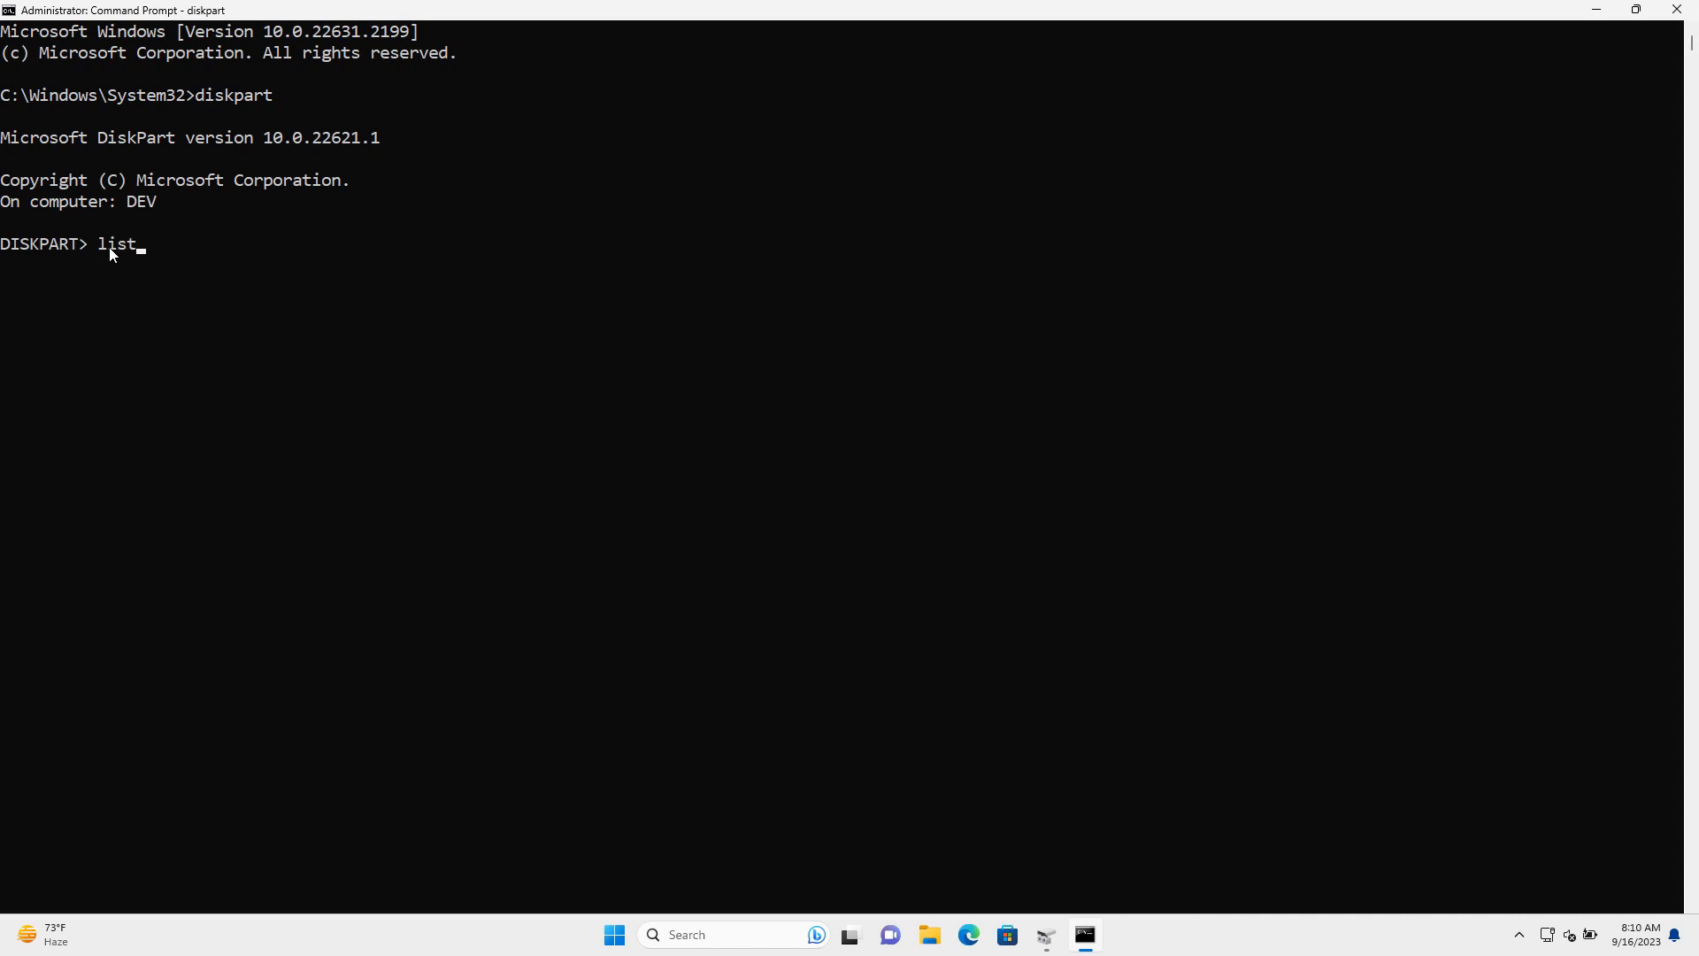
pyautogui.write(' disk')
pyautogui.press('Return')
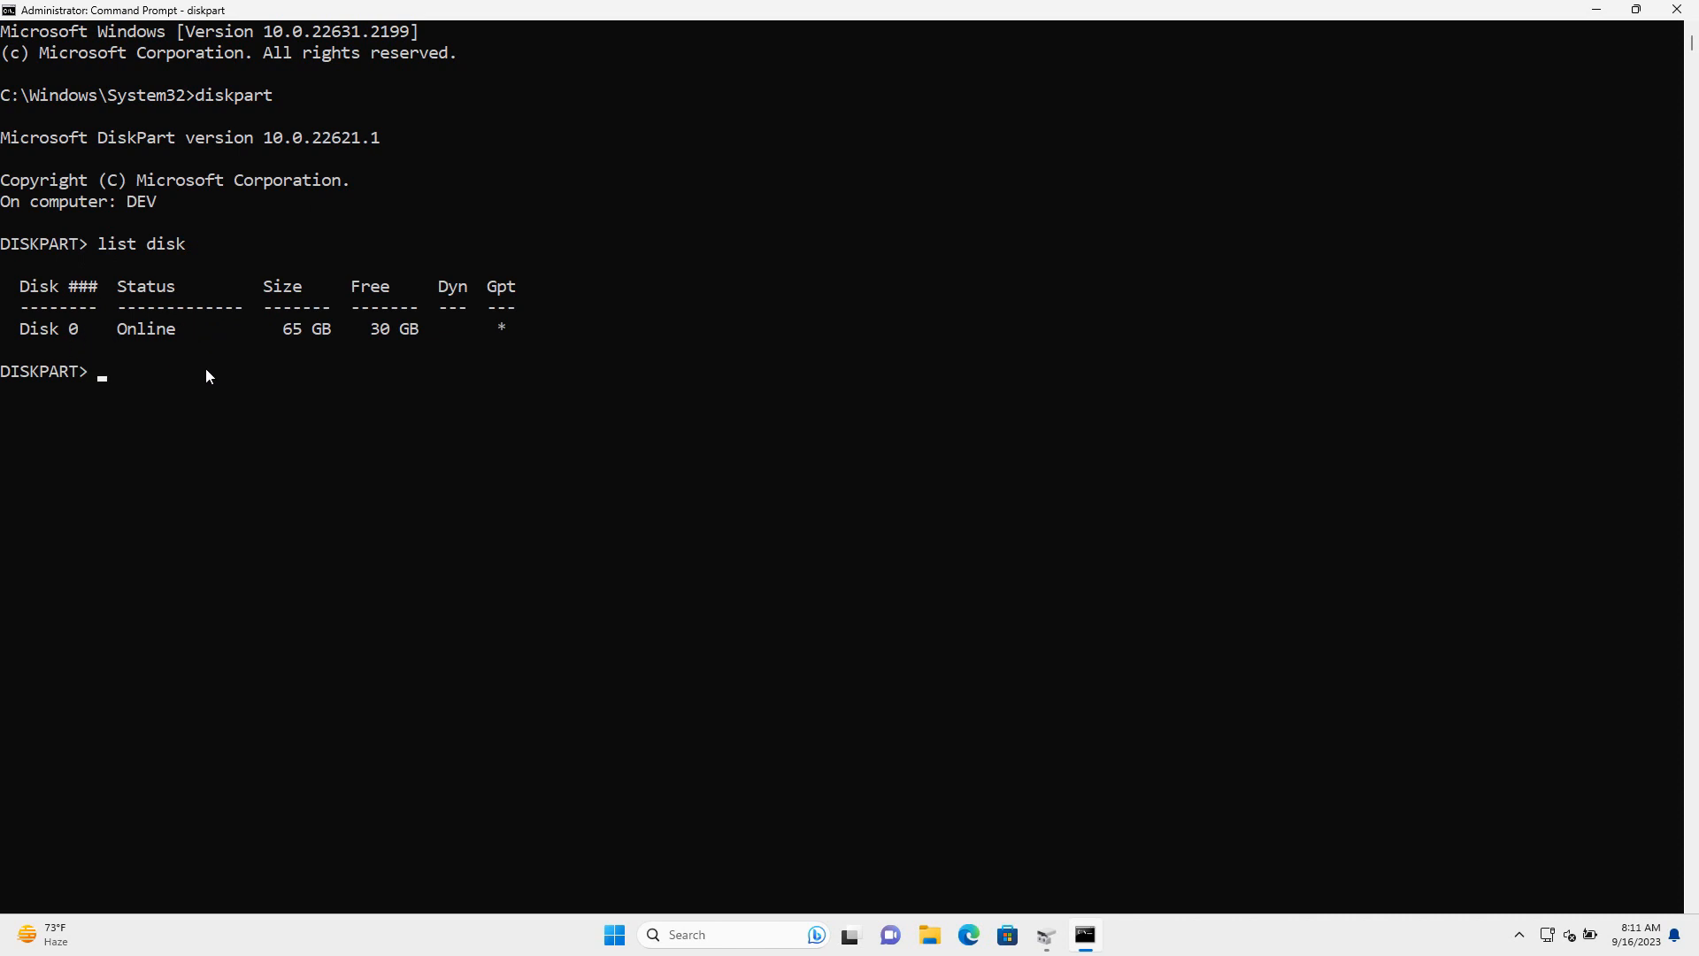
# Select Disk 0 and list its partitions, revealing the 726 MB Recovery partition
pyautogui.write('select disk 0')
pyautogui.press('Return')
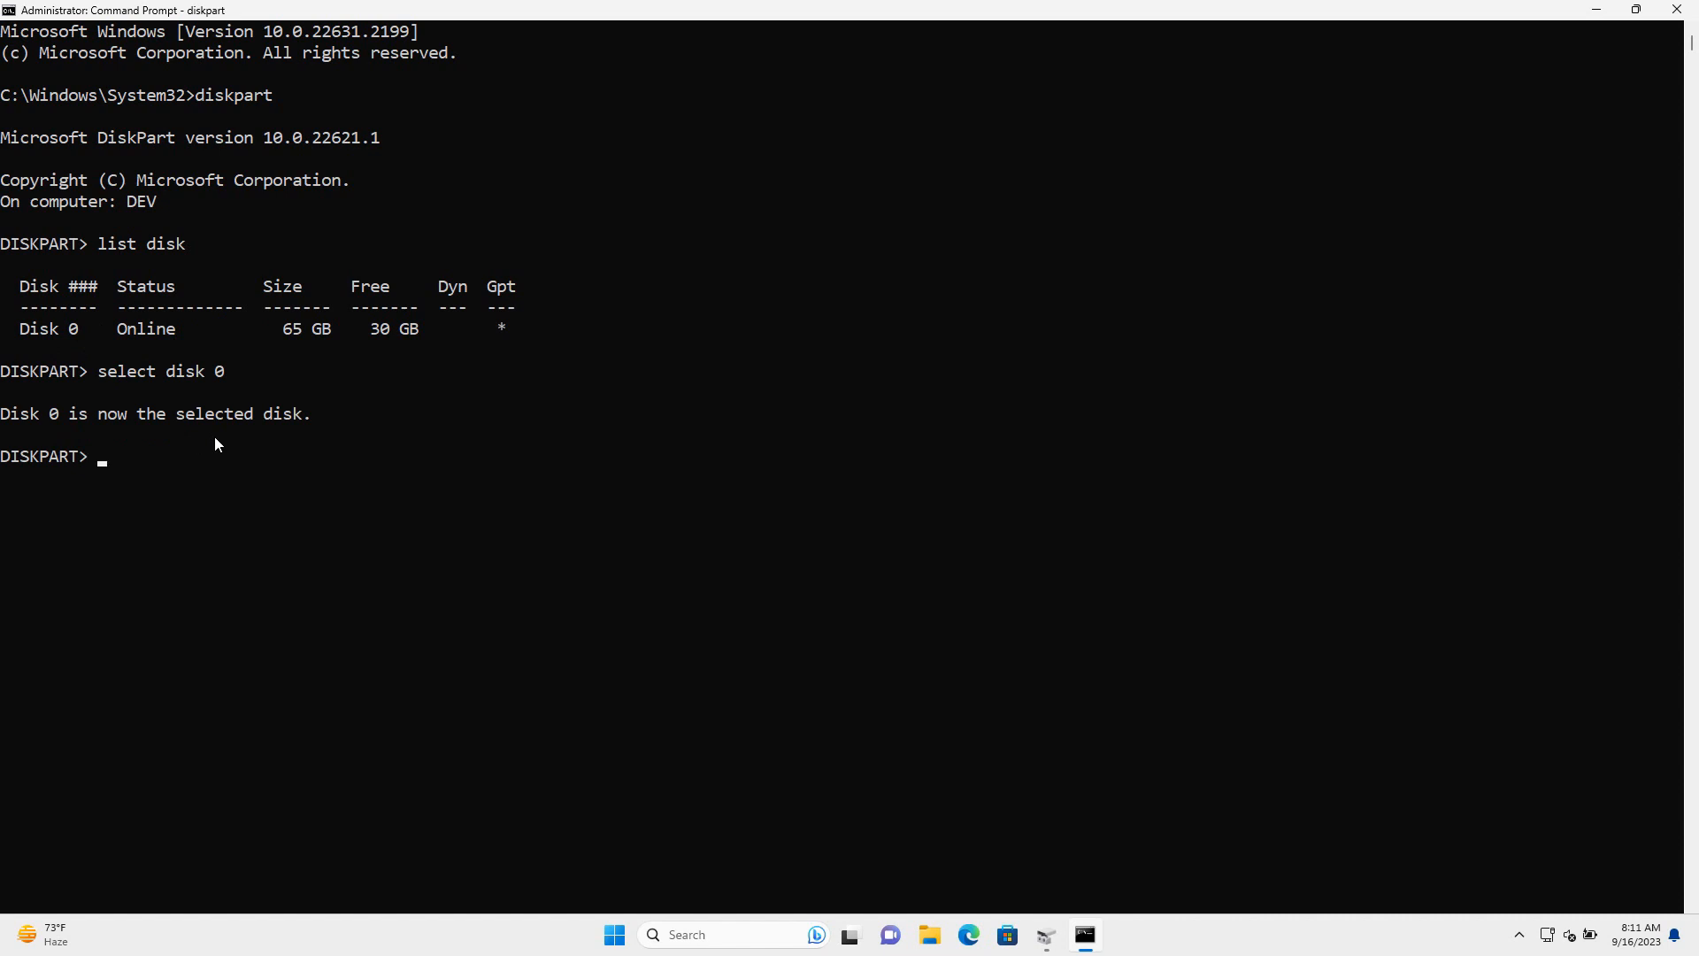
pyautogui.write('list pa')
pyautogui.write('rtition')
pyautogui.press('Return')
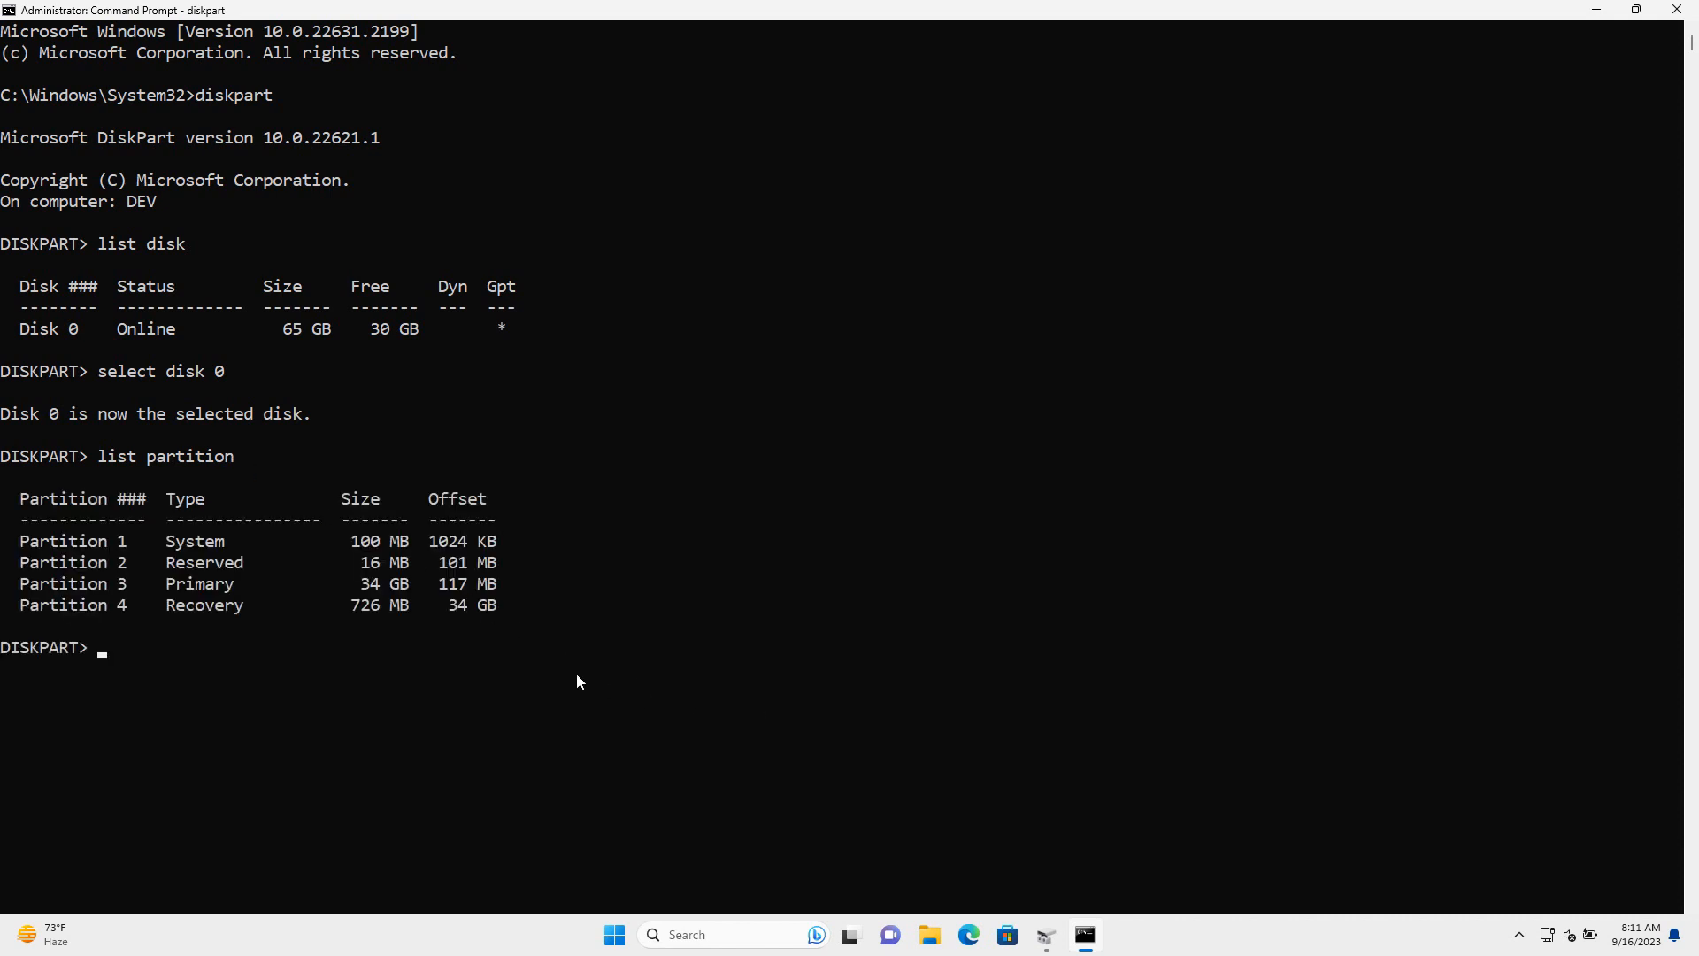
# Compare partitions in Disk Management, then run 'select partition 4' in DiskPart
pyautogui.click(1047, 934)
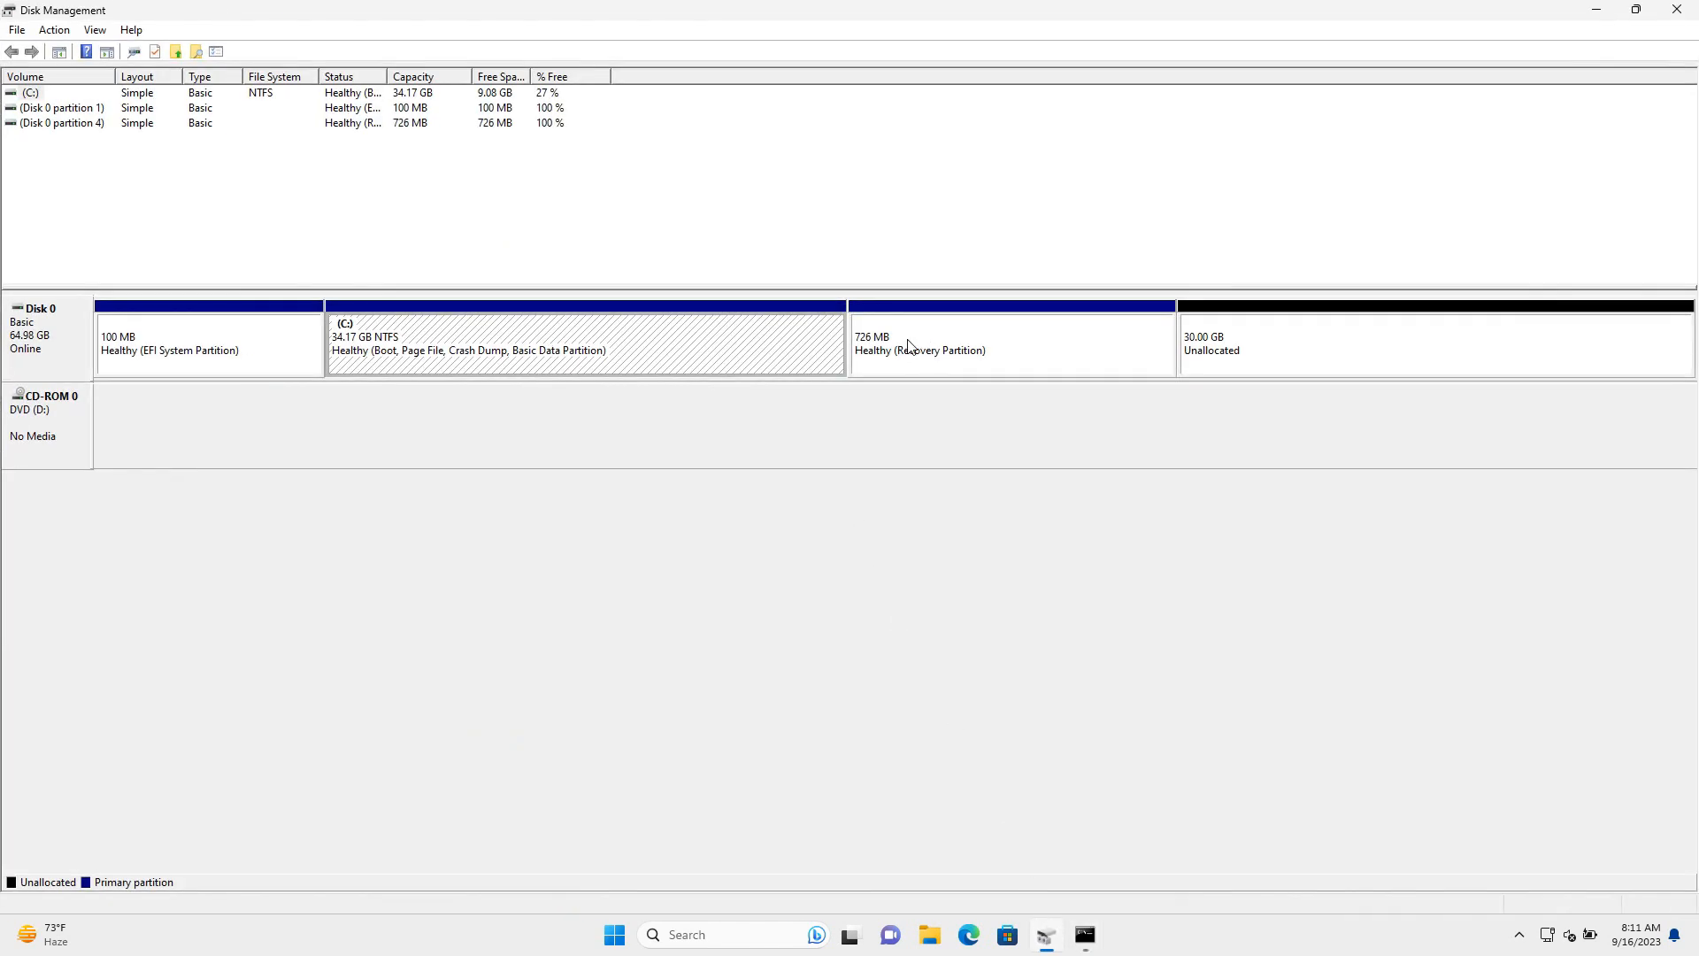
pyautogui.click(1094, 935)
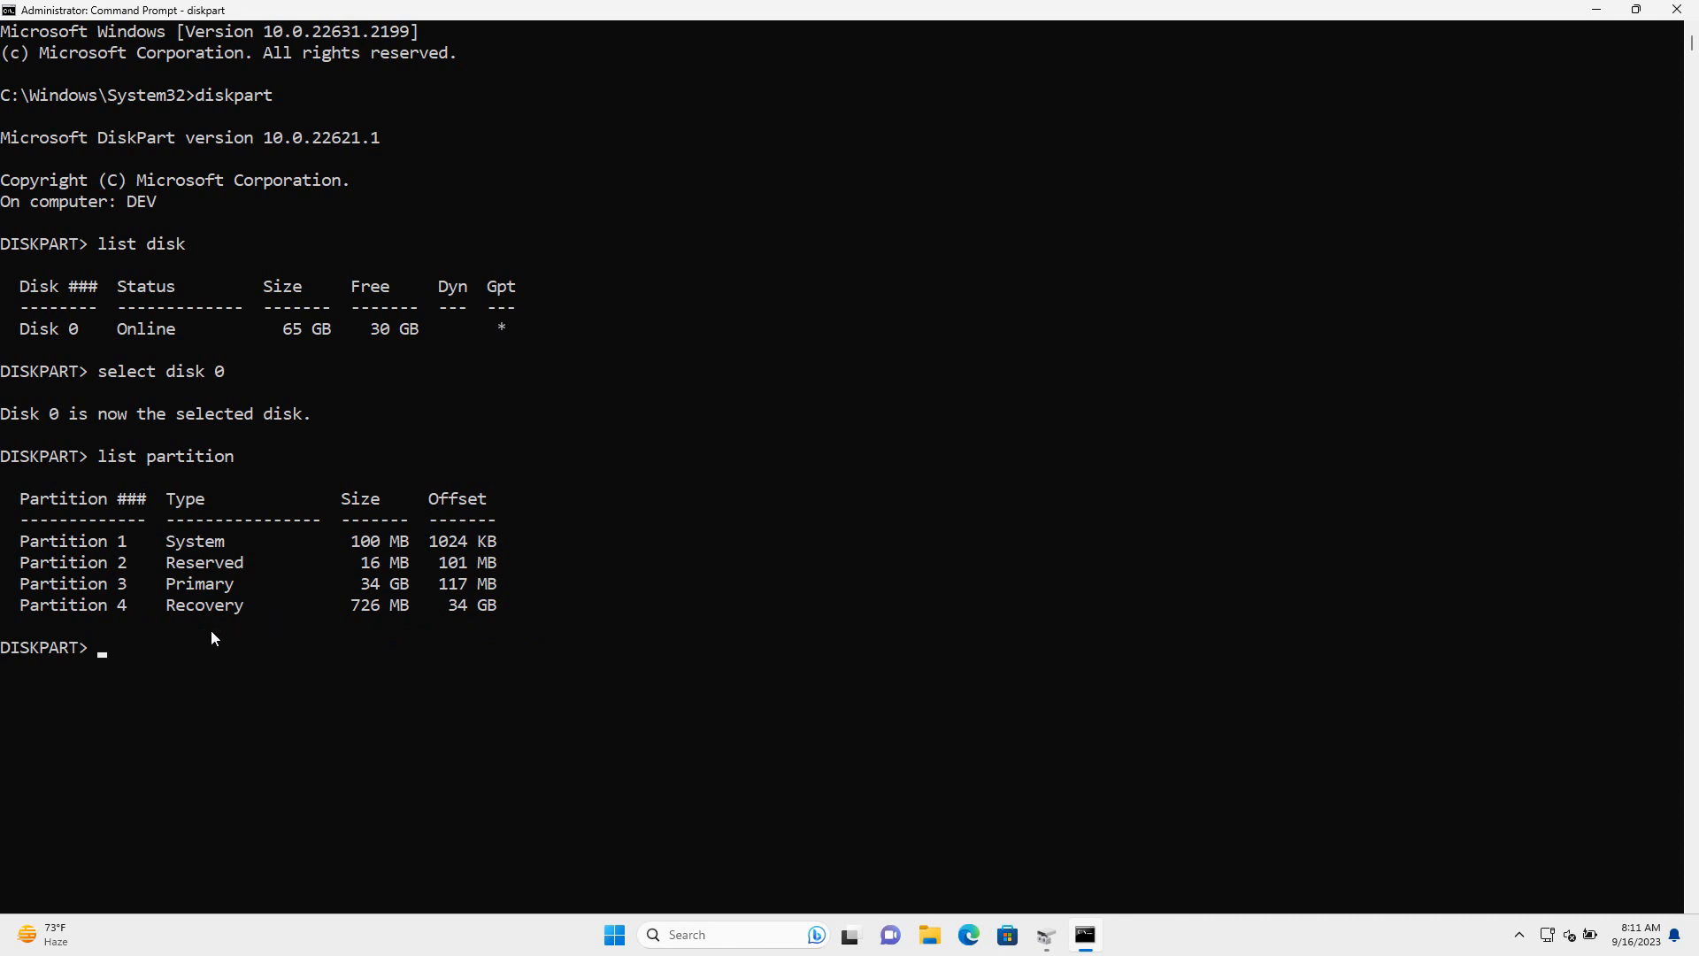
pyautogui.write('select partition 4')
pyautogui.press('Return')
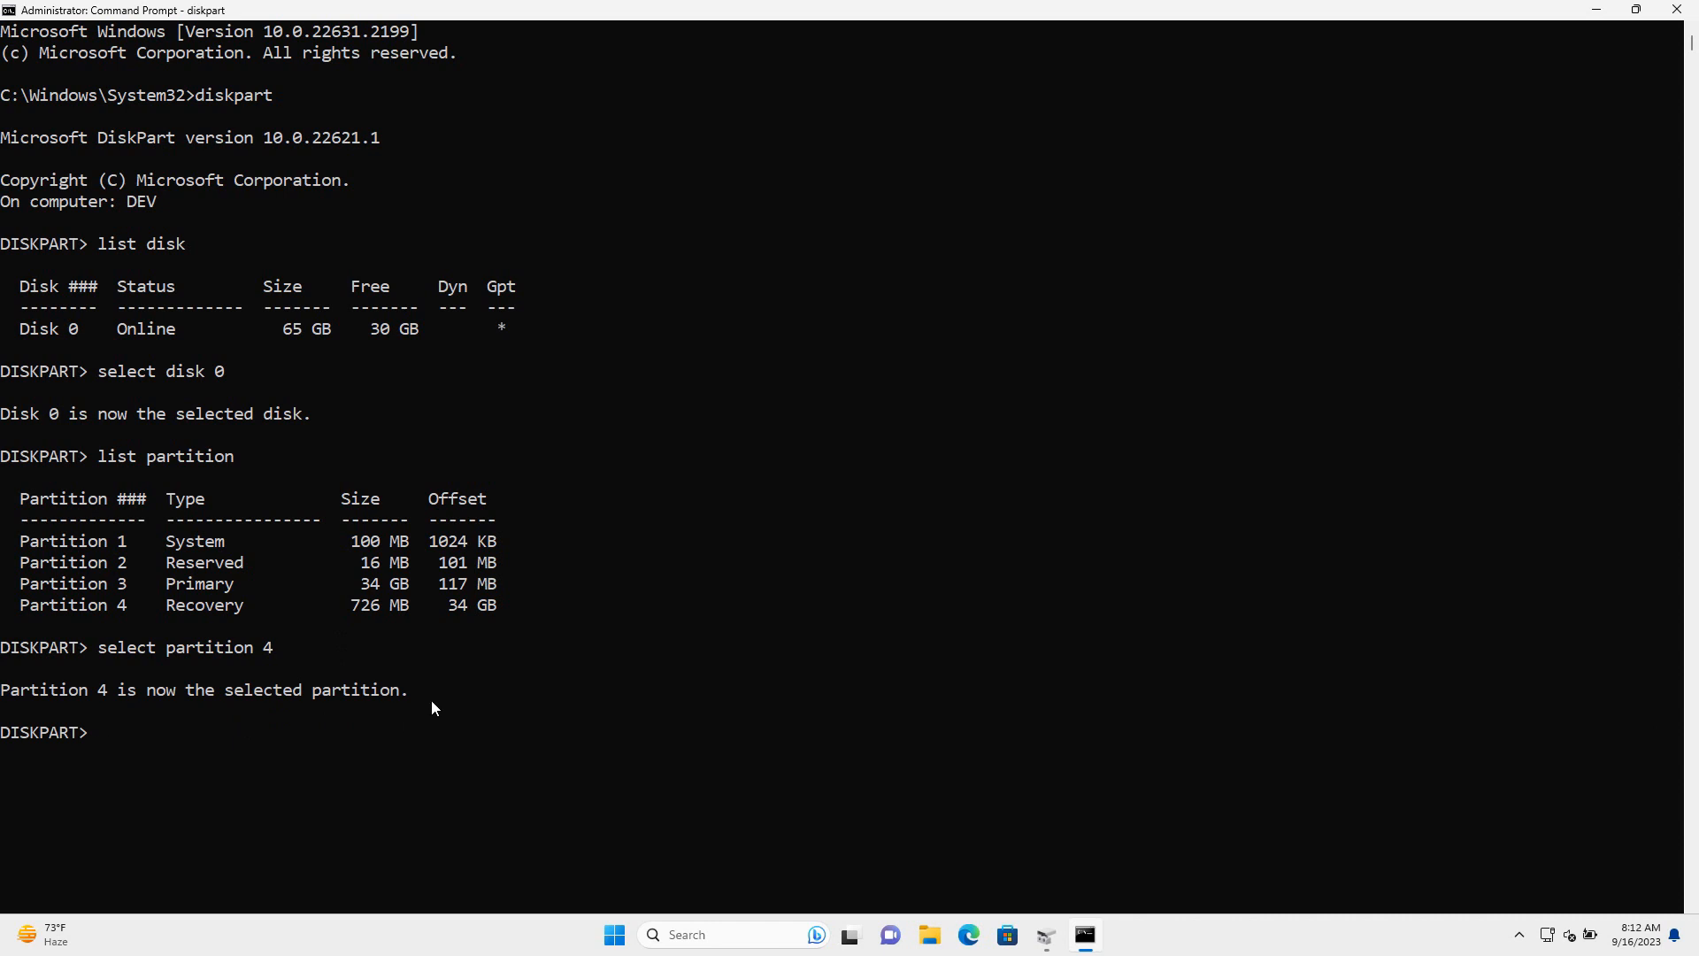
# Match the 726 MB size to the Recovery Partition in Disk Management
pyautogui.moveTo(395, 609); pyautogui.dragTo(357, 612)
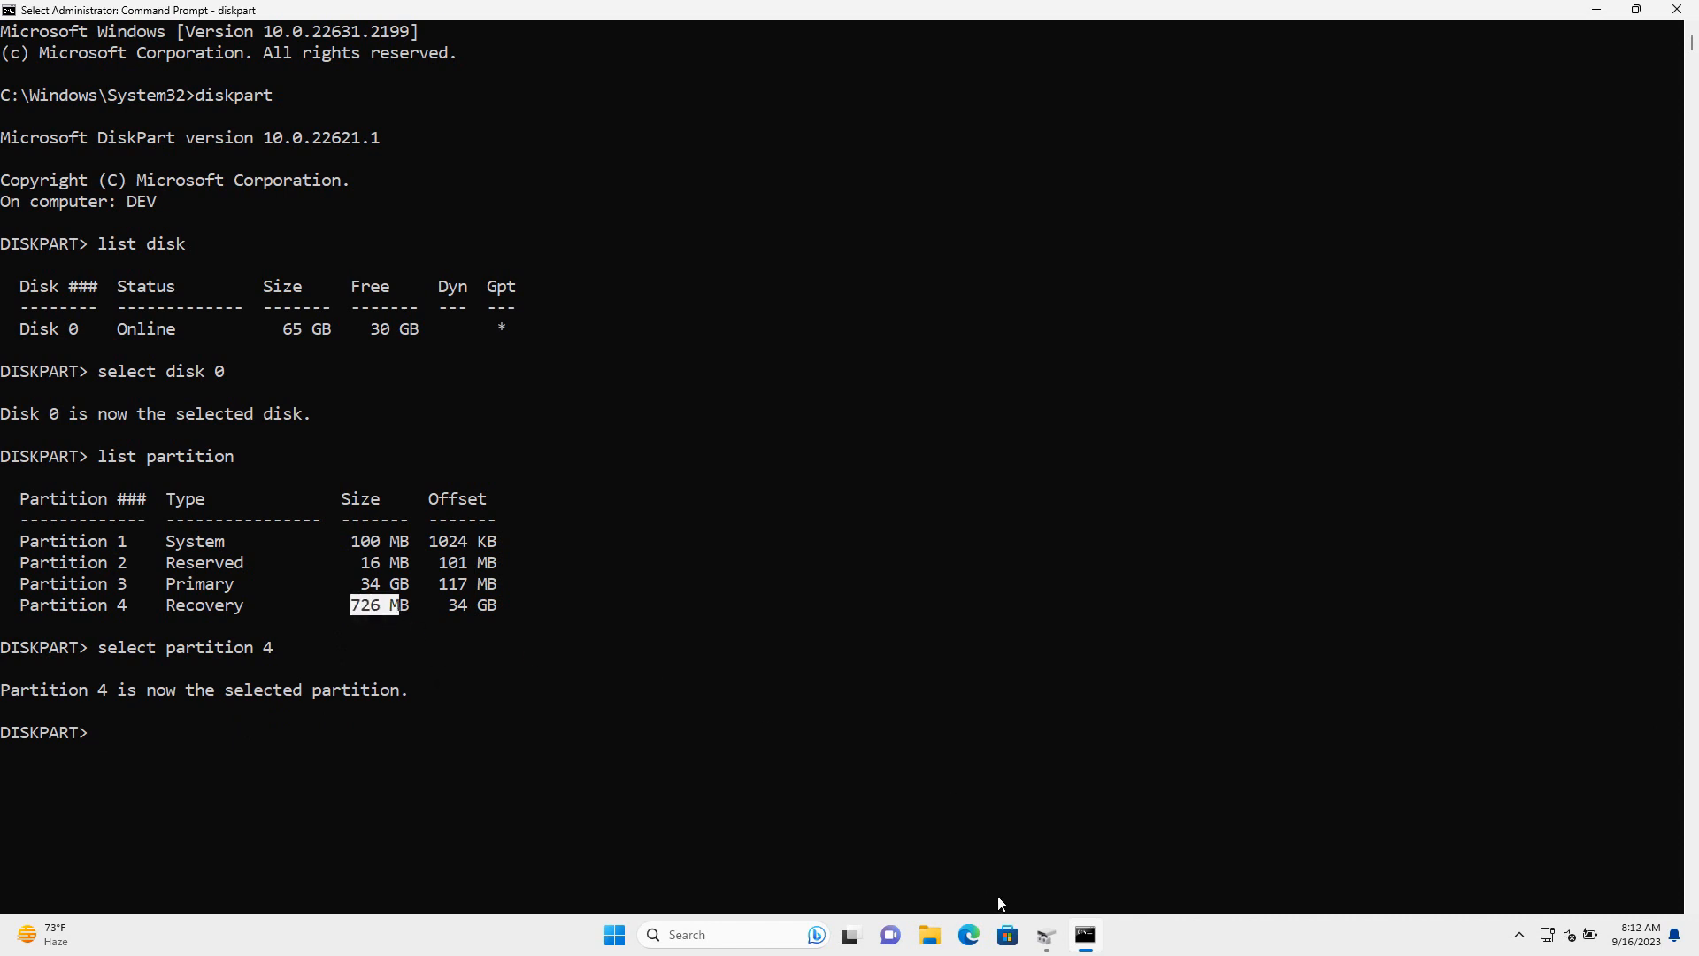
pyautogui.click(1046, 930)
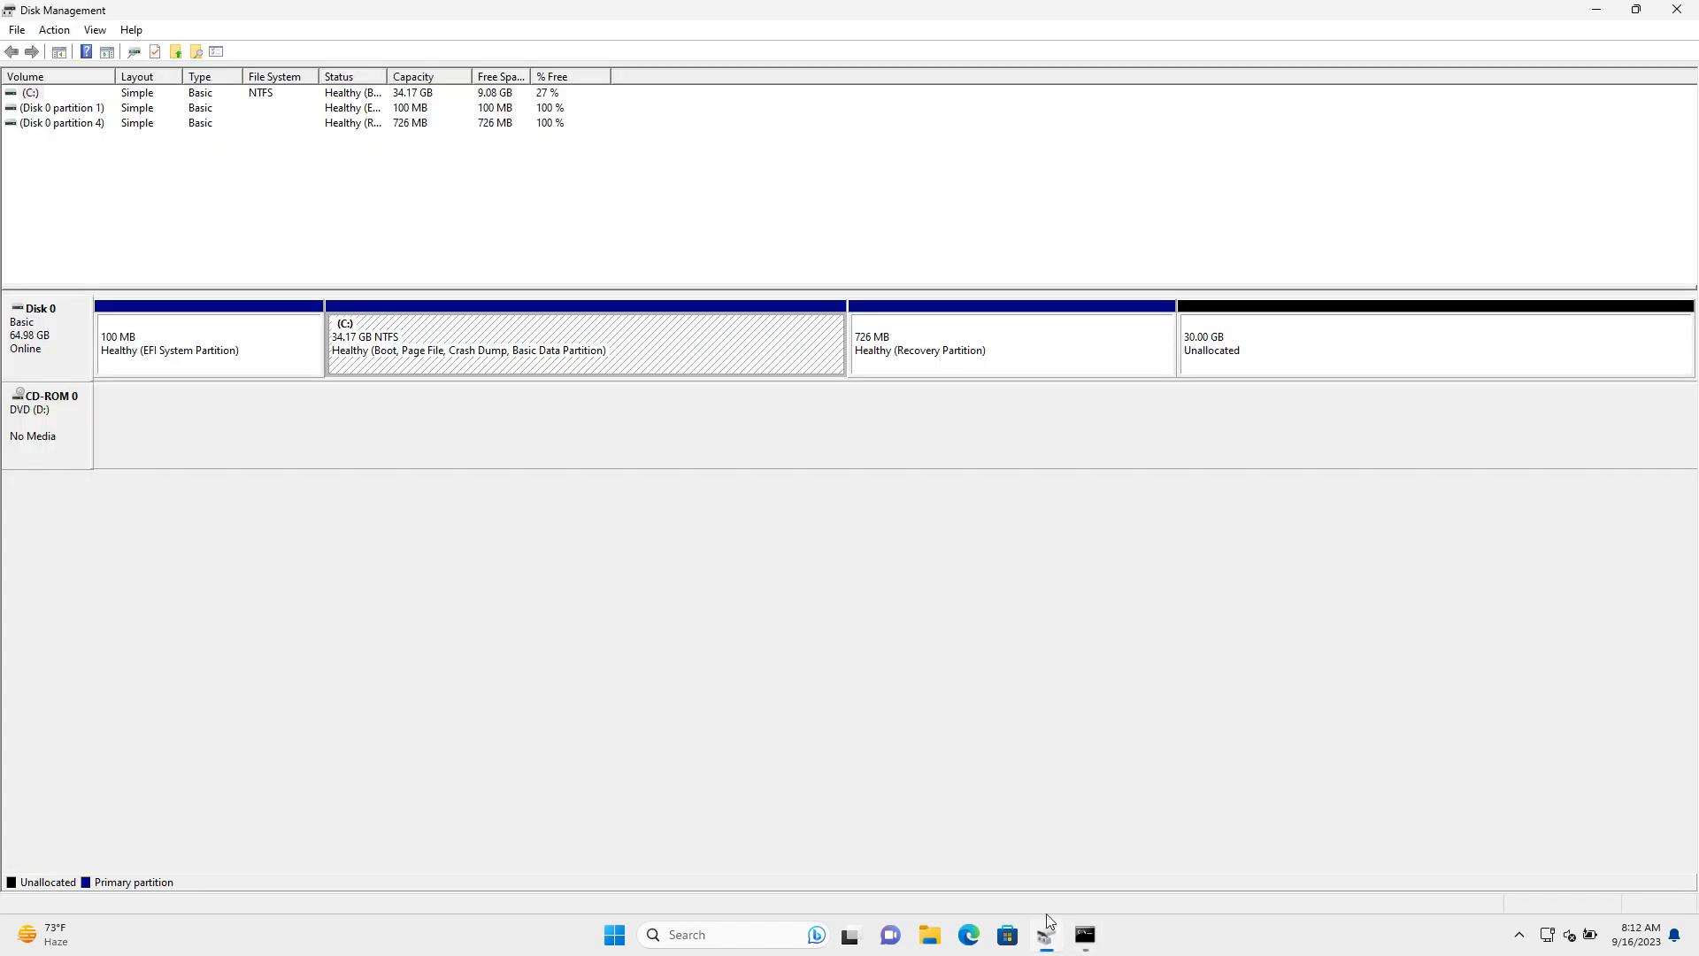
pyautogui.click(915, 343)
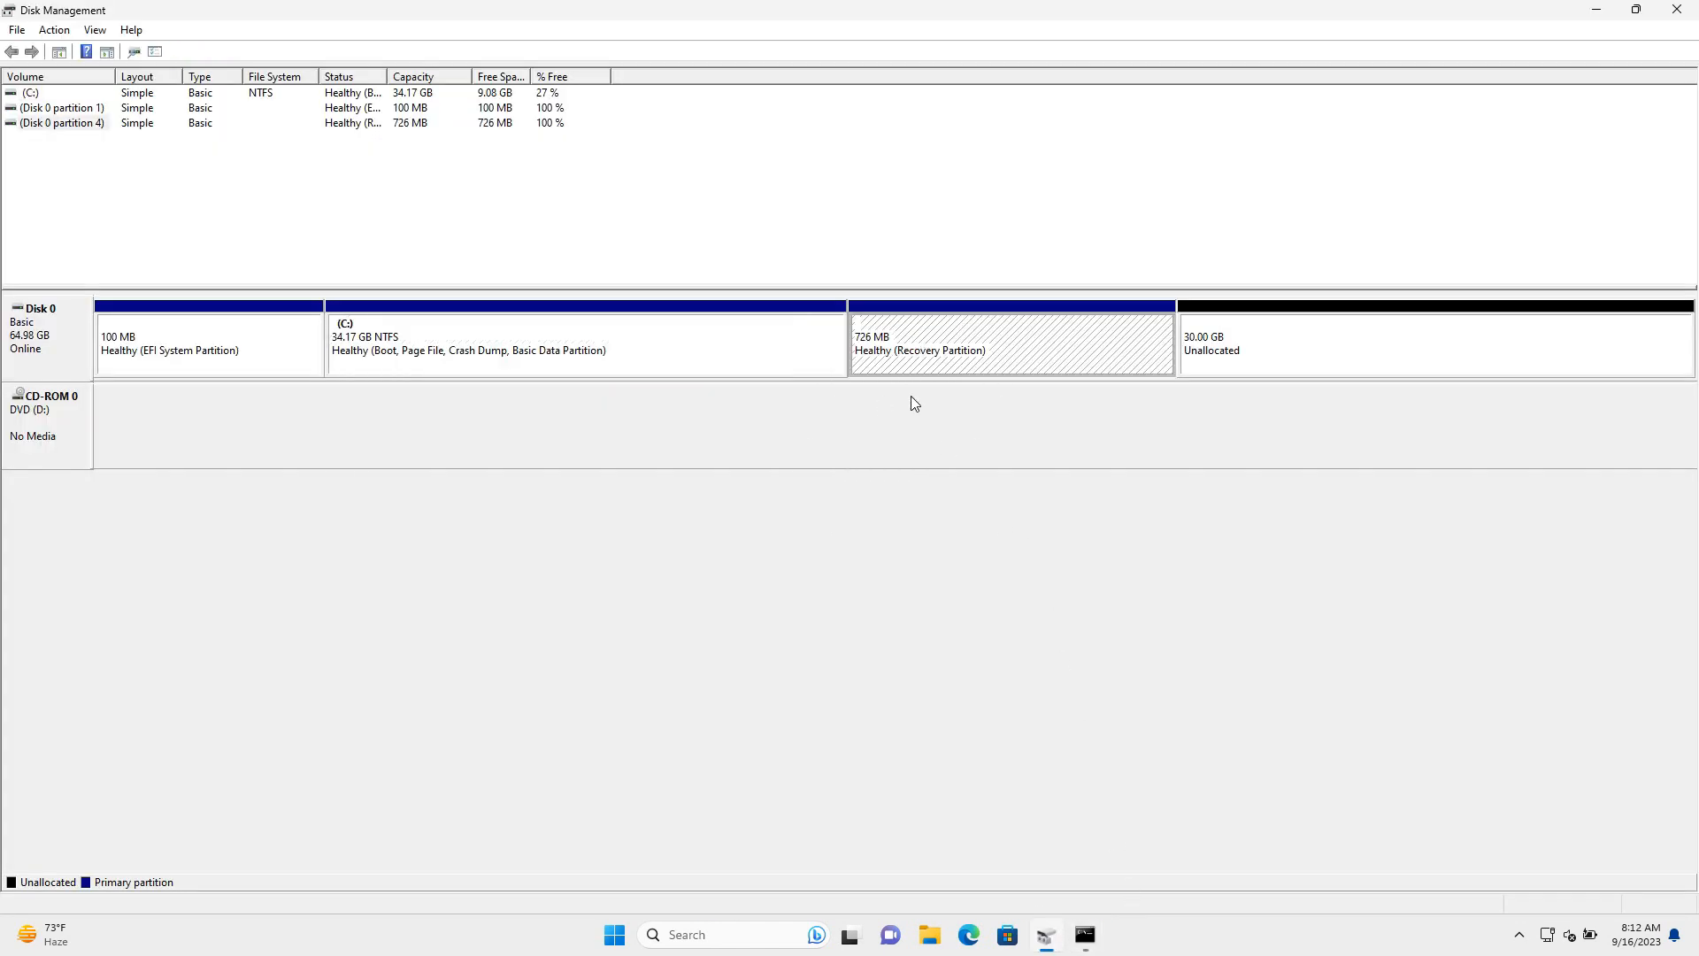
pyautogui.click(1596, 10)
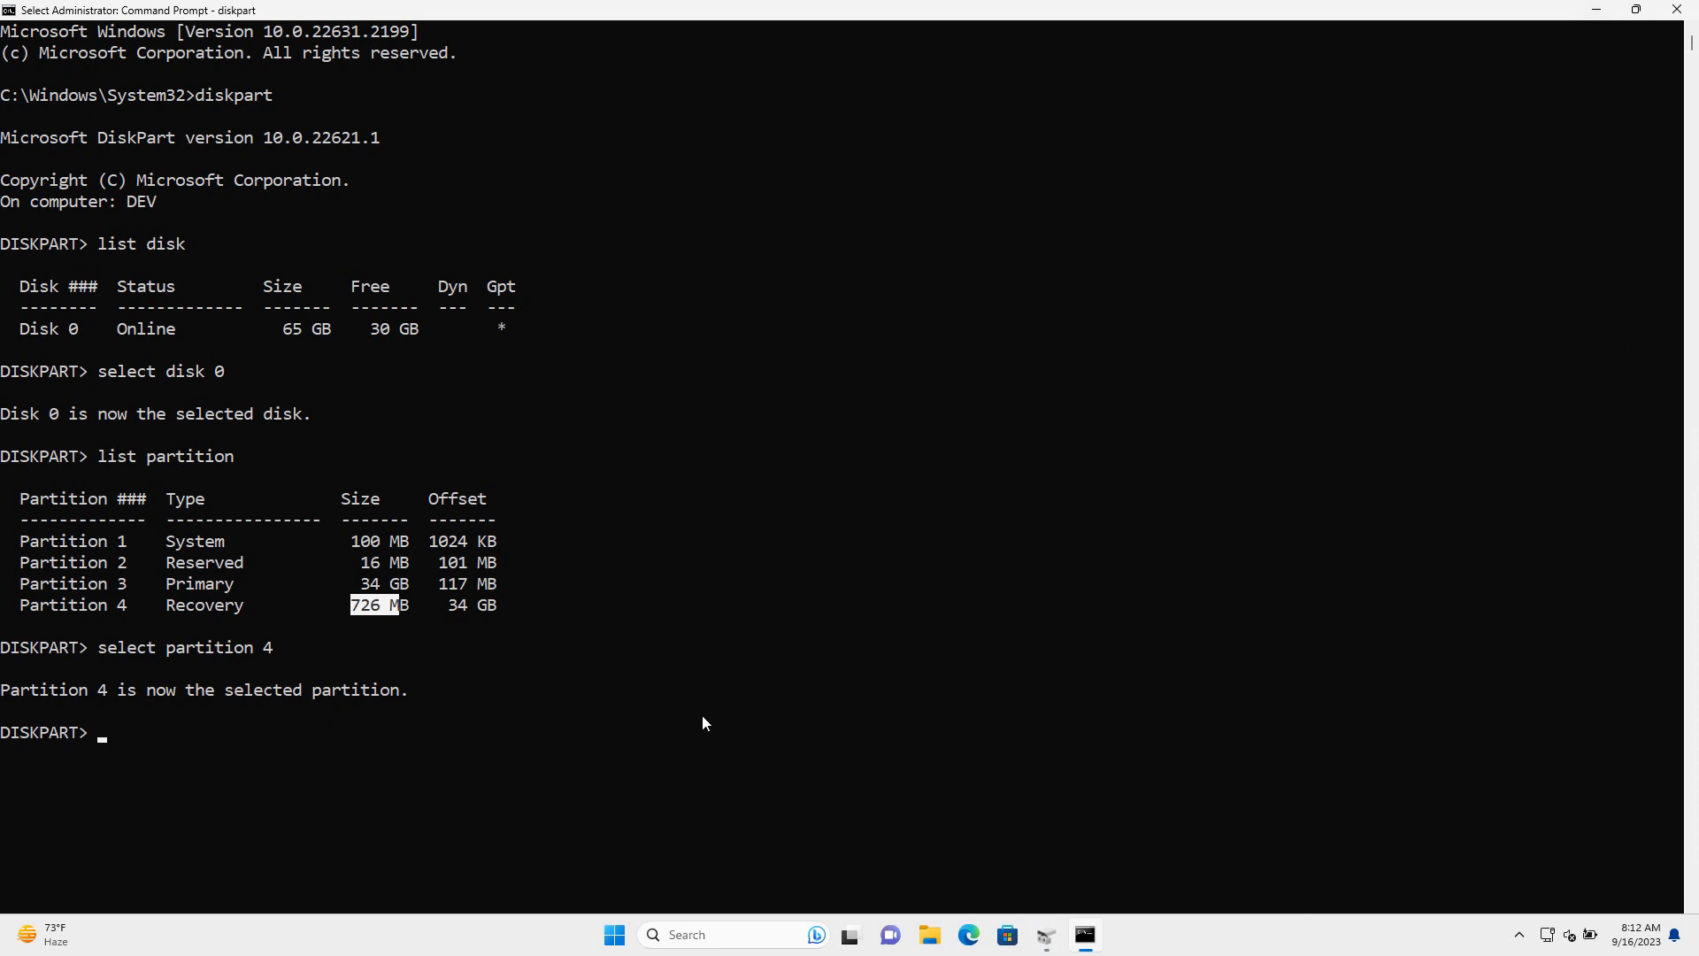
# Run 'delete partition override' to remove the Recovery partition, then check Disk Management
pyautogui.click(200, 730)
pyautogui.click(140, 743)
pyautogui.write('delete')
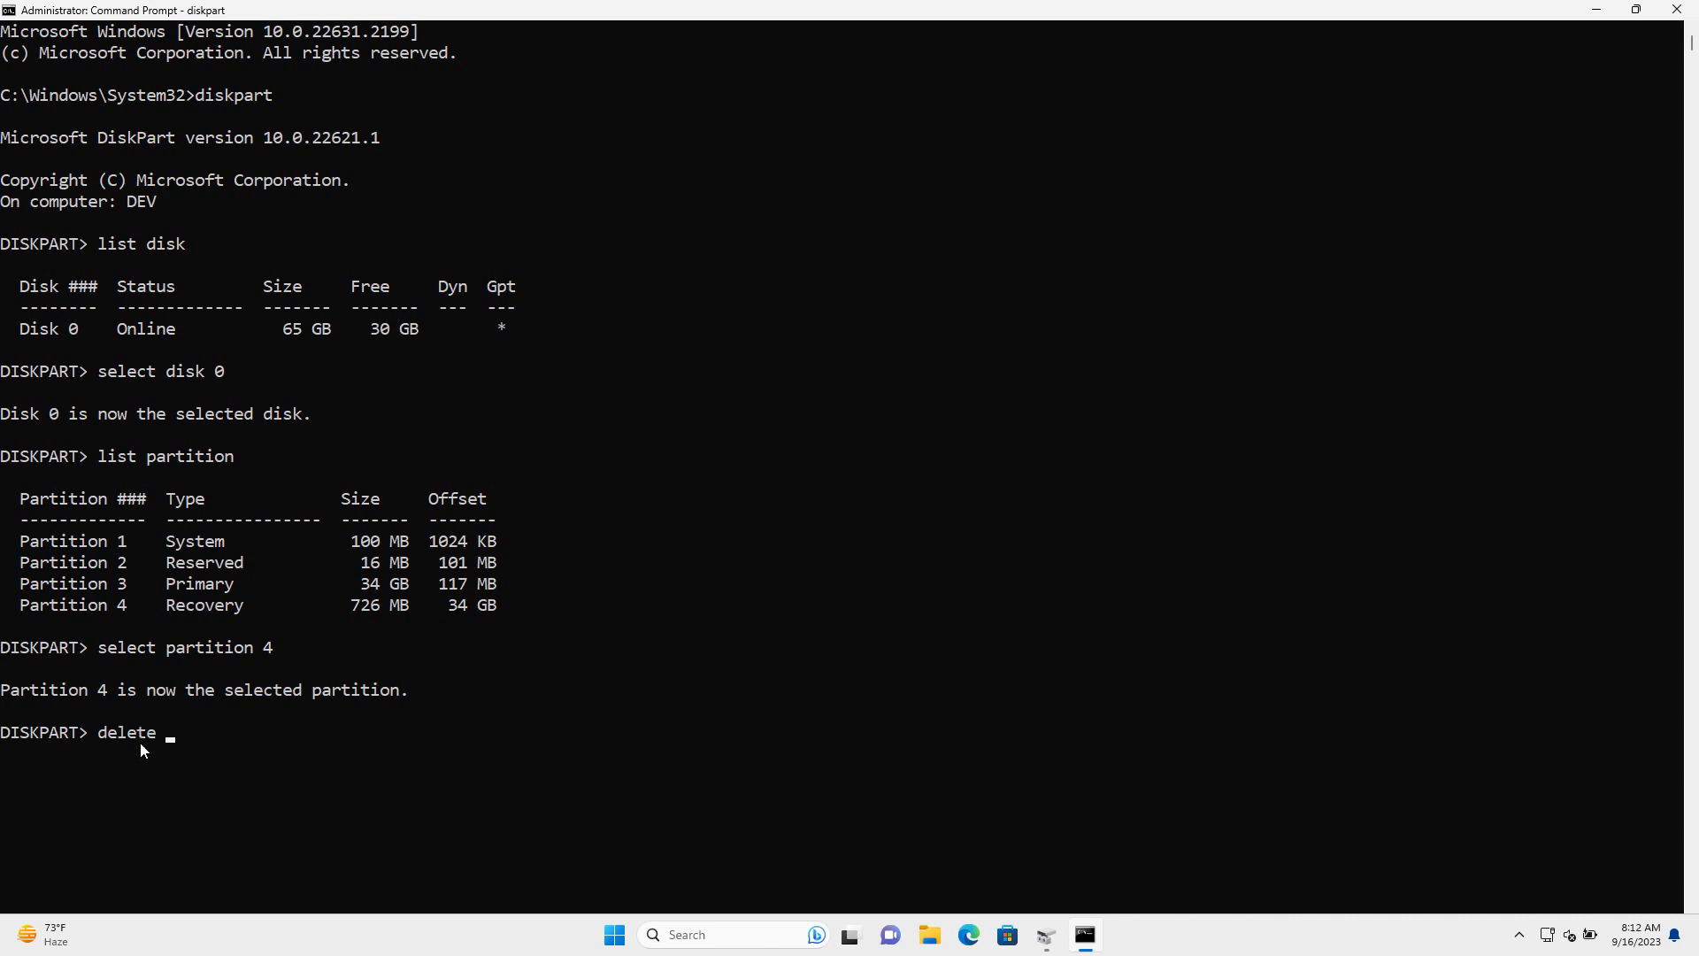
pyautogui.write(' partition override')
pyautogui.press('Return')
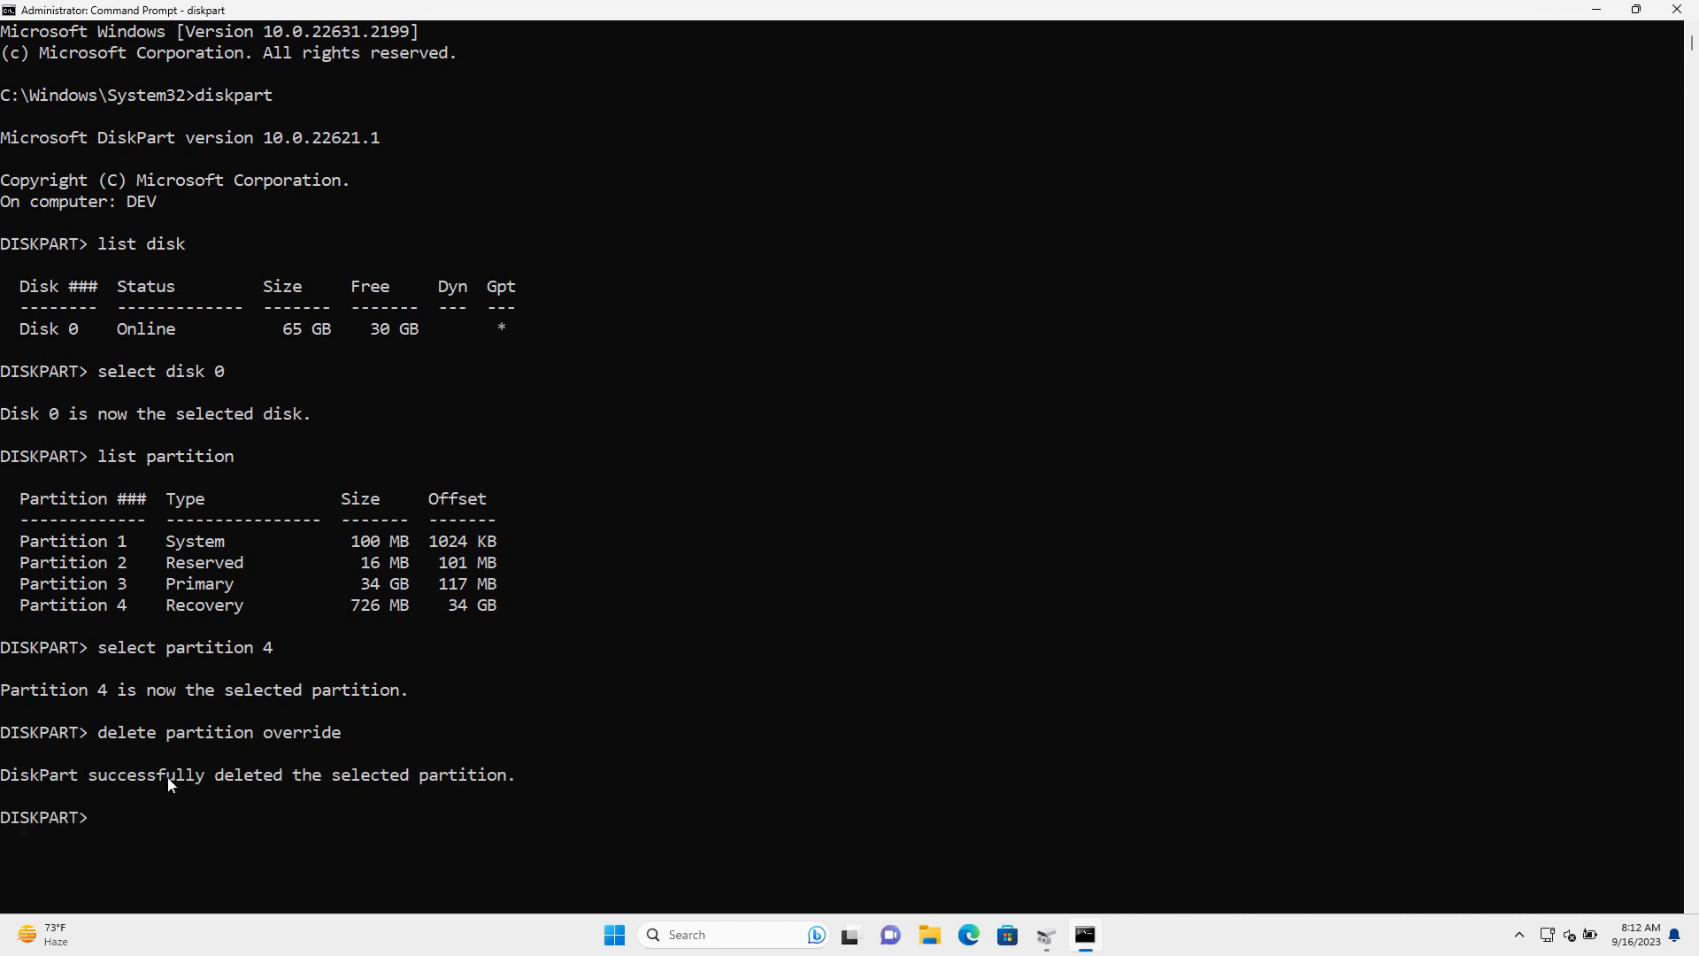
pyautogui.click(1048, 936)
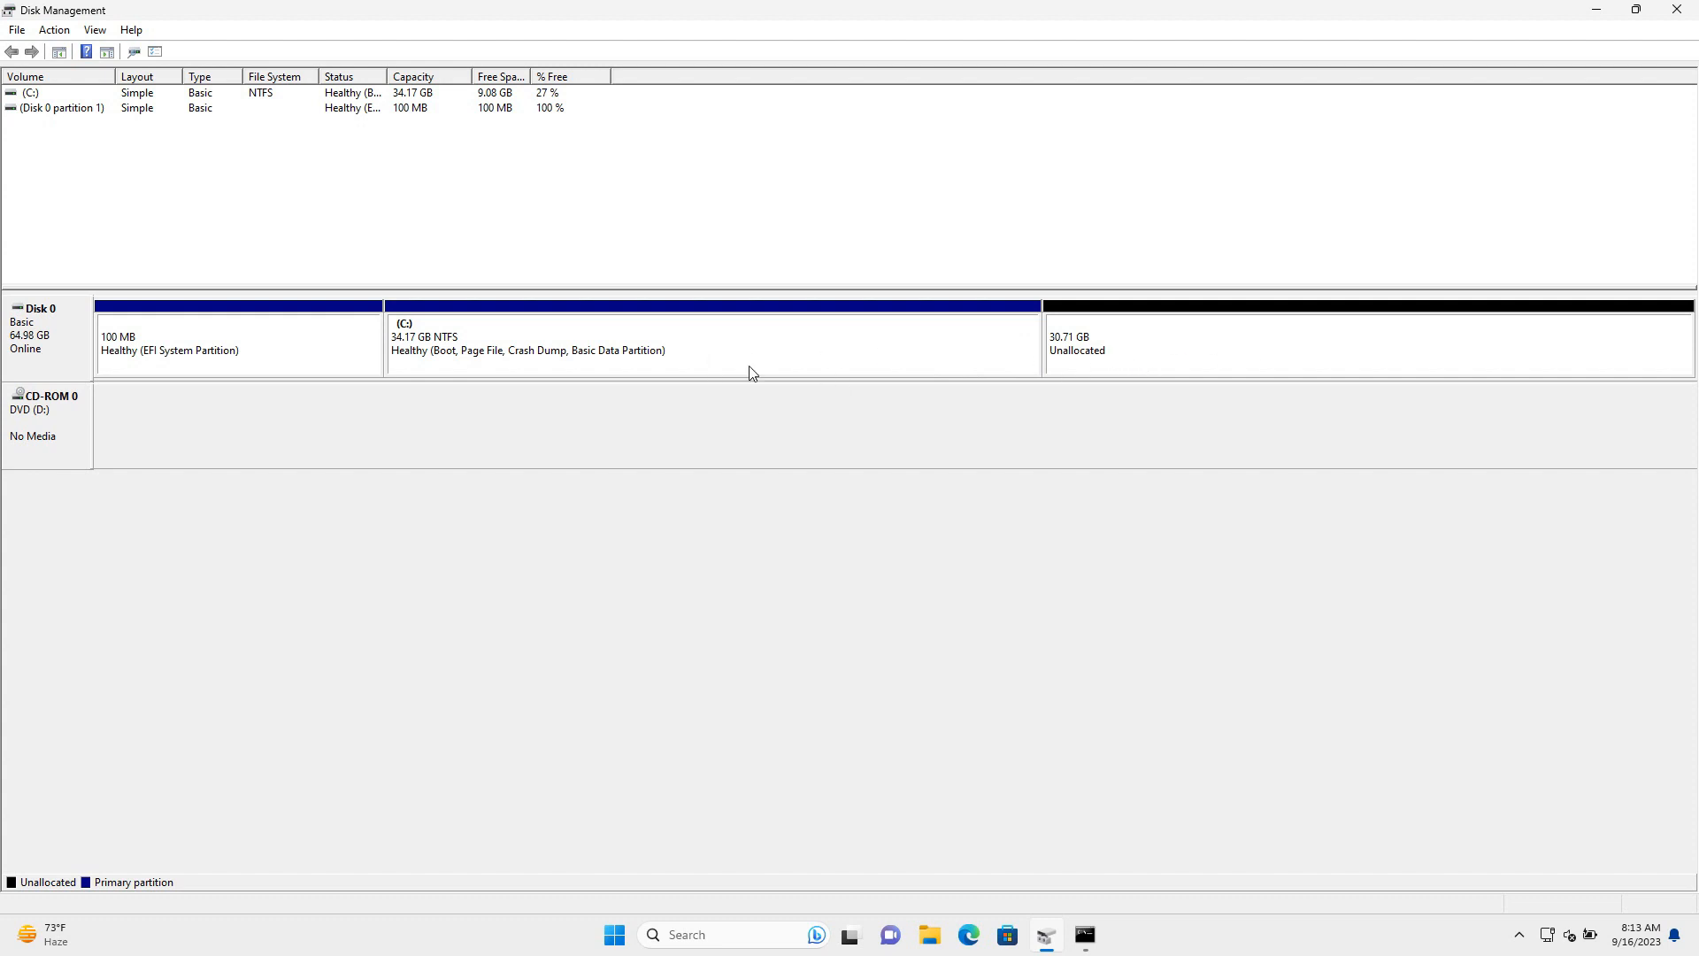
# Extend C: with the full 31446 MB of unallocated space using Extend Volume
pyautogui.rightClick(564, 346)
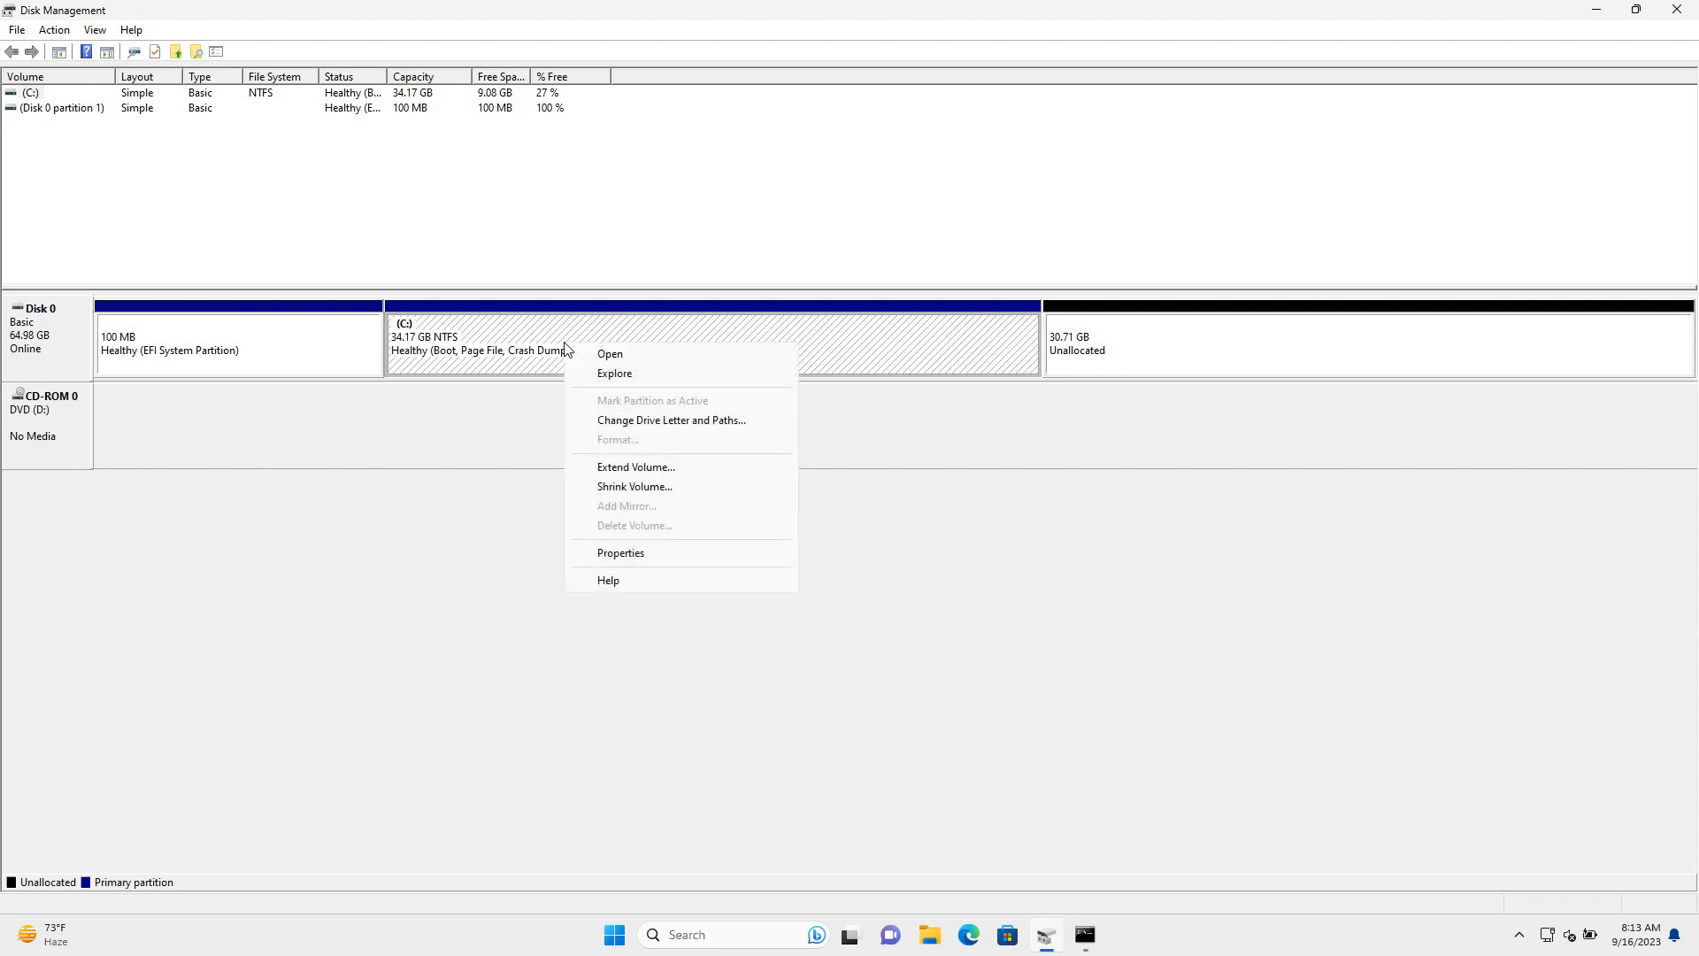
pyautogui.click(672, 467)
pyautogui.moveTo(242, 105); pyautogui.dragTo(607, 228)
pyautogui.click(712, 542)
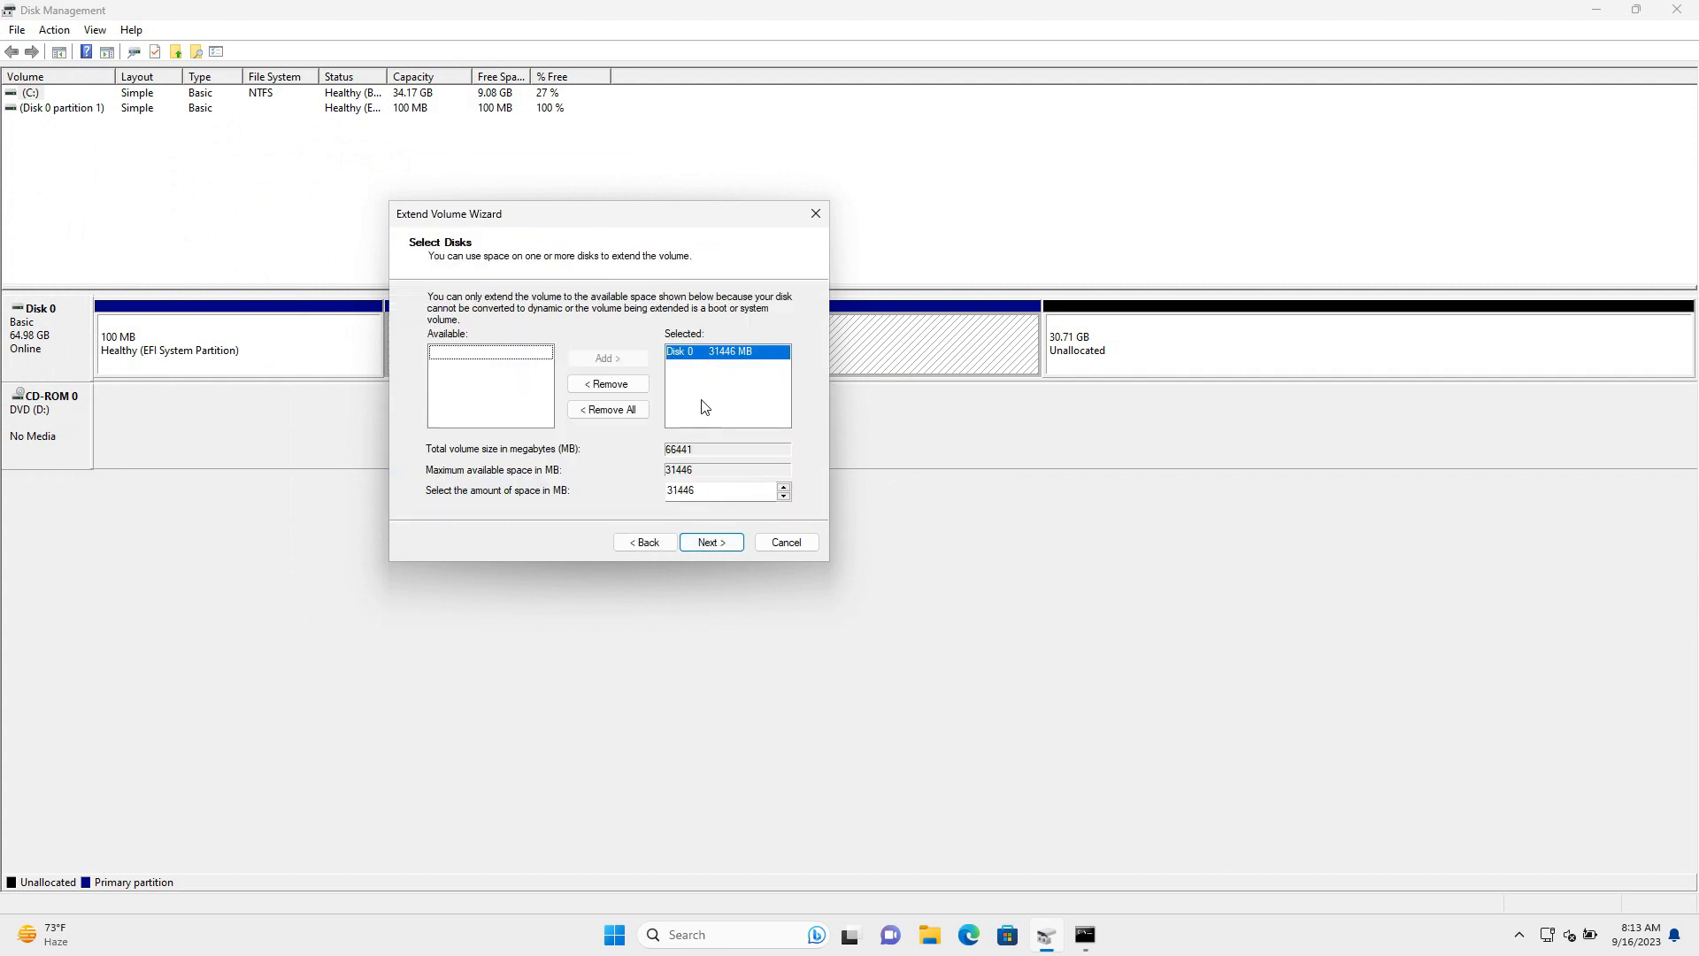
pyautogui.click(726, 546)
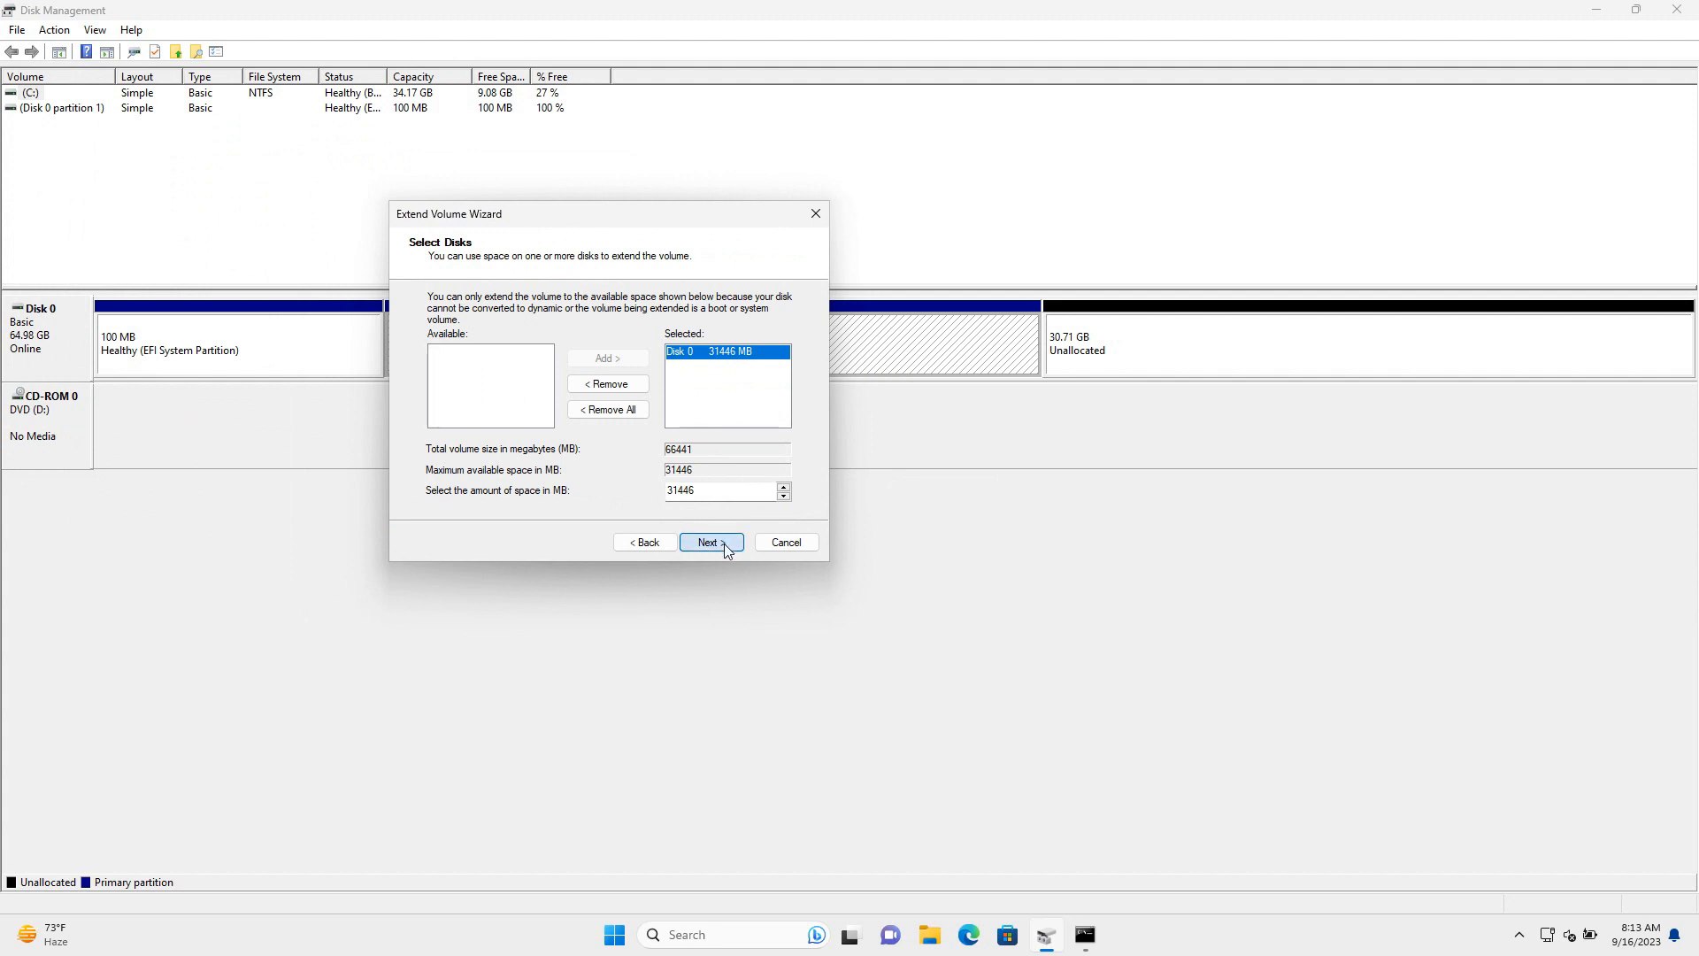
pyautogui.click(713, 542)
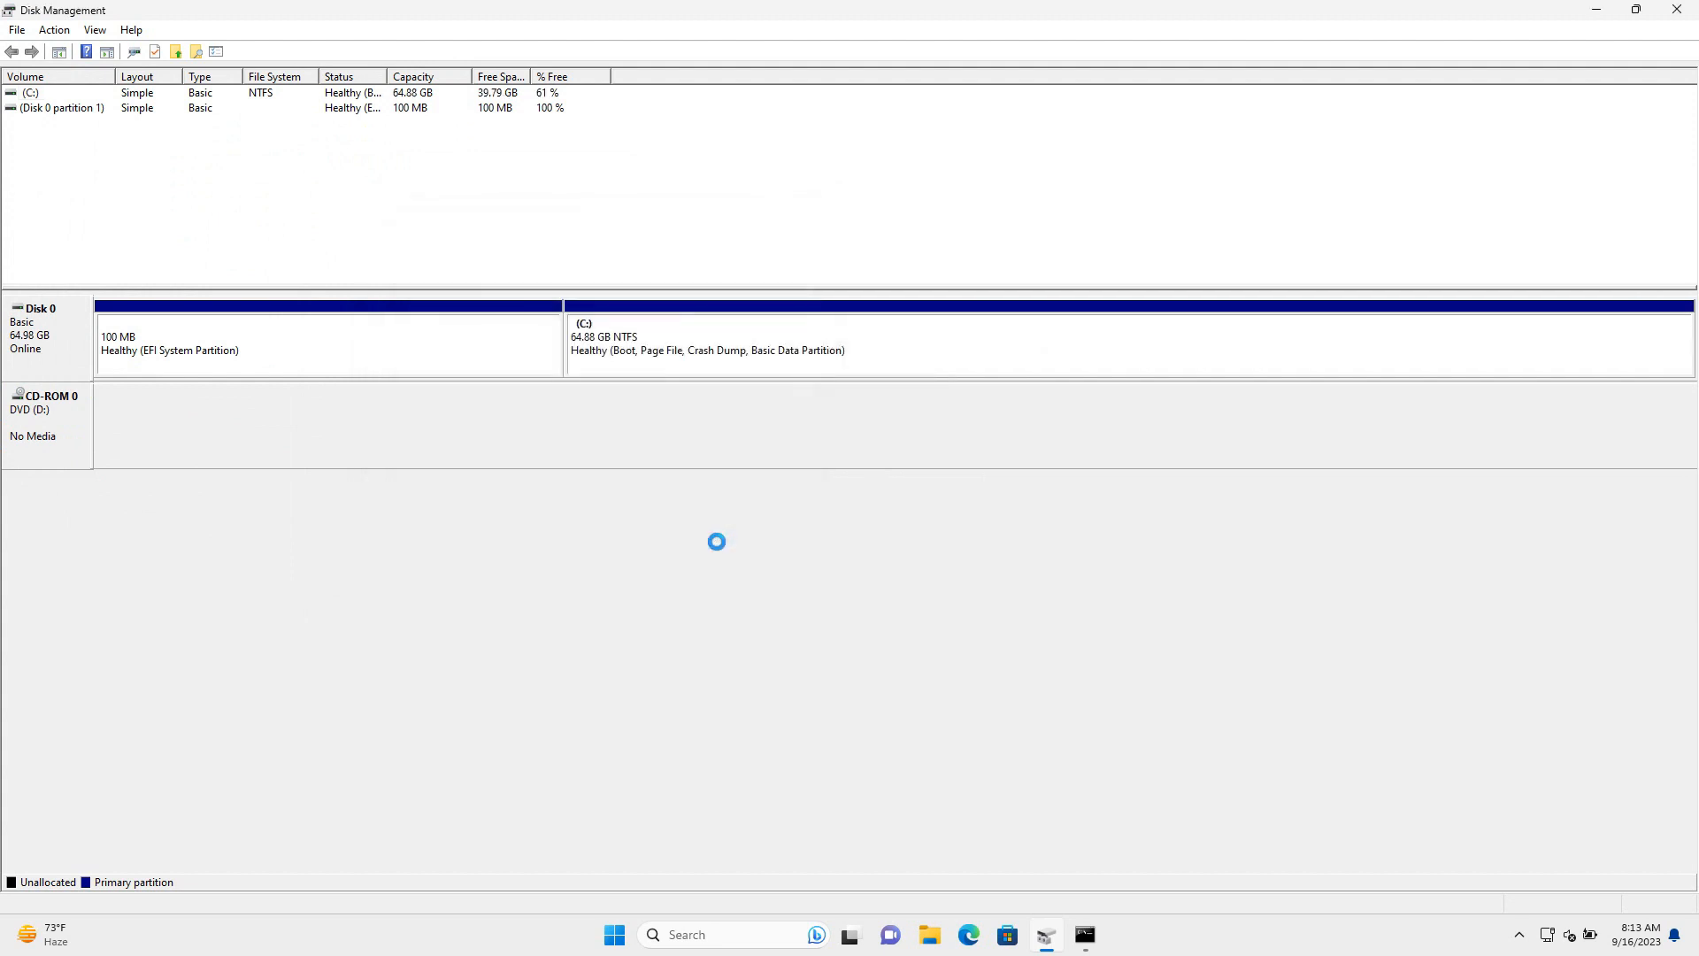